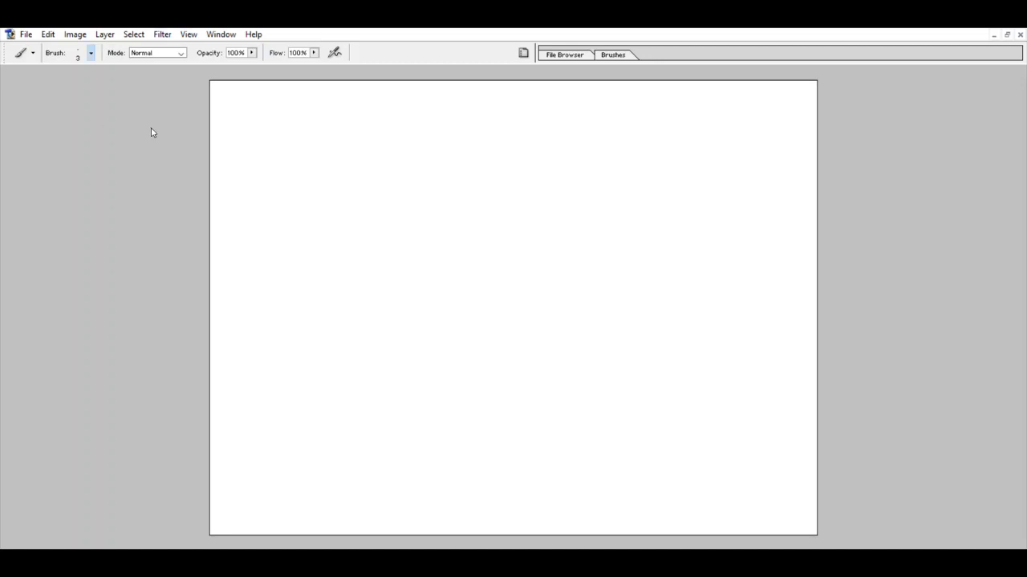
- Stamp a large black circle for the head with the brush at size 150
mouse_move(455, 244)
left_mouse_down()
mouse_move(454, 330)
mouse_move(514, 257)
left_mouse_up()
key("ctrl+z")
key("bracketright")
key("bracketright")
key("bracketright")
left_click(486, 231)
- Lasso a tapering jaw below the circle and fill it with black
key("l")
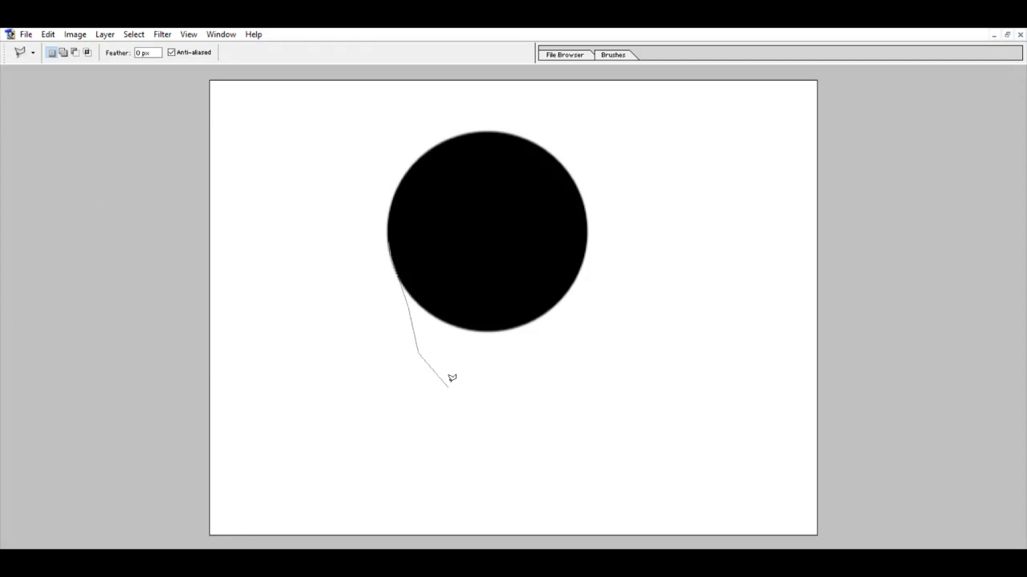
left_click_drag(535, 380, 574, 324)
left_click_drag(580, 190, 573, 201)
key("g")
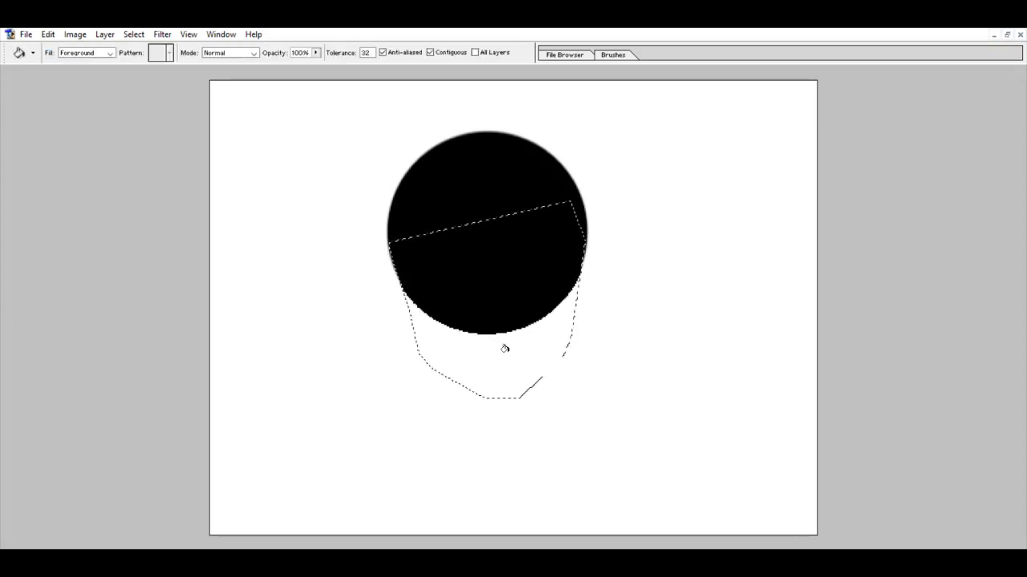
left_click(505, 344)
key("ctrl+d")
- Paint orange-yellow over the black head with a size-30 brush, leaving dark edges
key("b")
key("i")
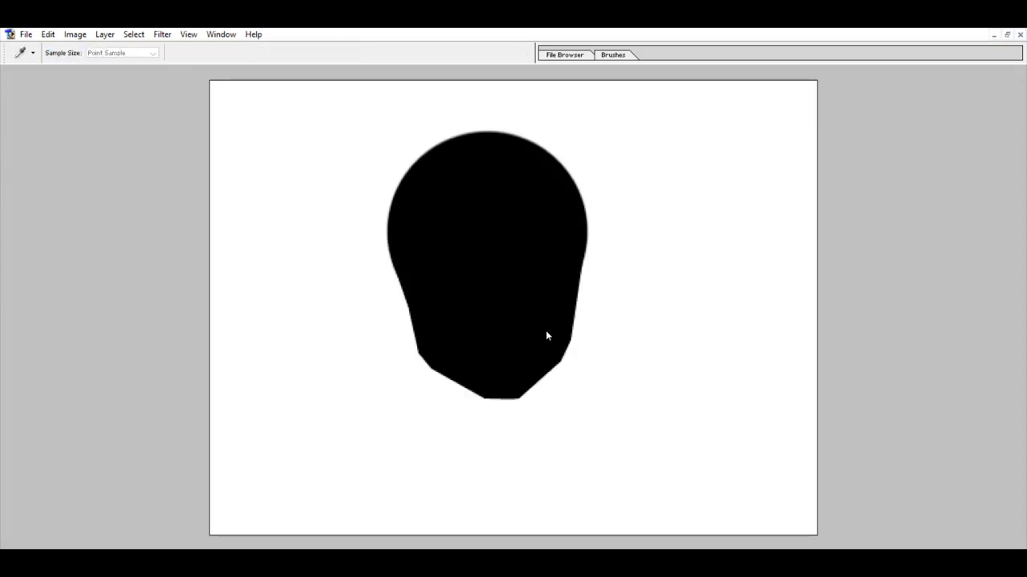
key("b")
key("bracketleft")
key("bracketleft")
key("bracketleft")
key("bracketleft")
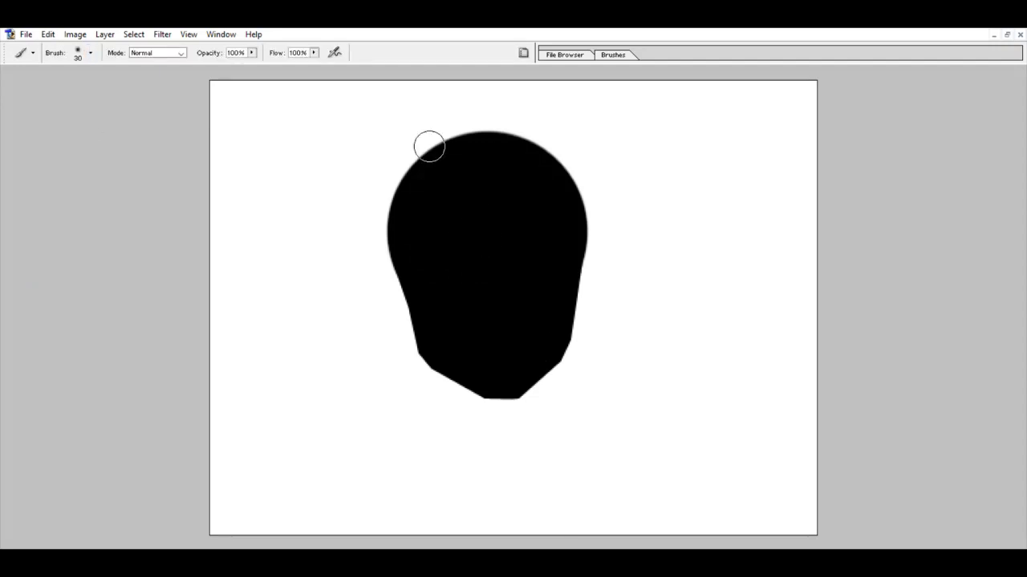
mouse_move(428, 144)
left_mouse_down()
mouse_move(471, 236)
mouse_move(436, 339)
mouse_move(518, 342)
mouse_move(533, 251)
mouse_move(554, 250)
mouse_move(518, 302)
left_mouse_up()
key("l")
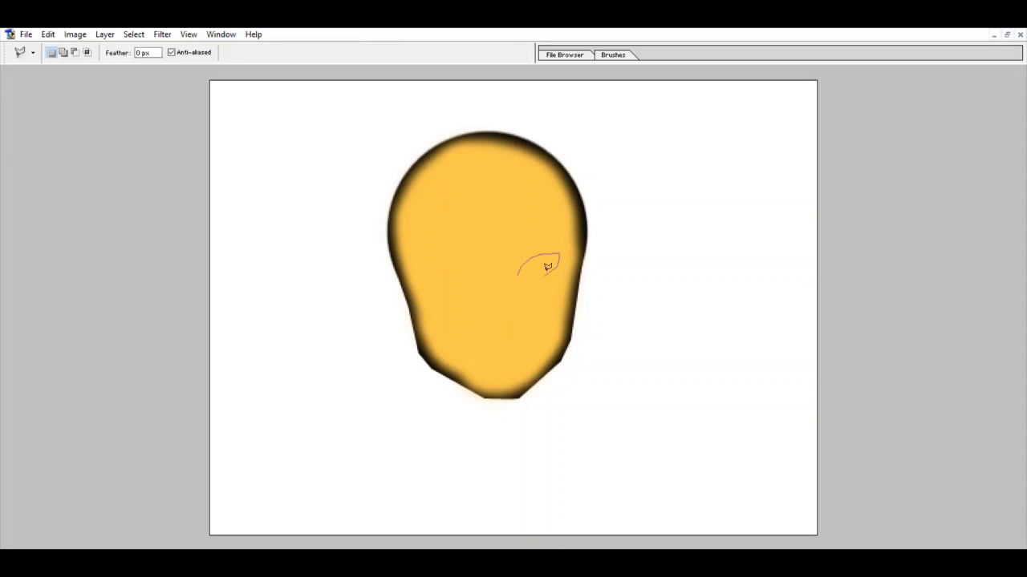
- Select two almond eye shapes and fill them with white
mouse_move(473, 276)
left_mouse_down()
mouse_move(440, 260)
mouse_move(471, 277)
mouse_move(500, 265)
left_mouse_up()
key("i")
key("b")
key("Delete")
- Shade the inner corners and upper whites of the eyes with grey at brush size 10
key("i")
key("b")
key("bracketleft")
key("bracketleft")
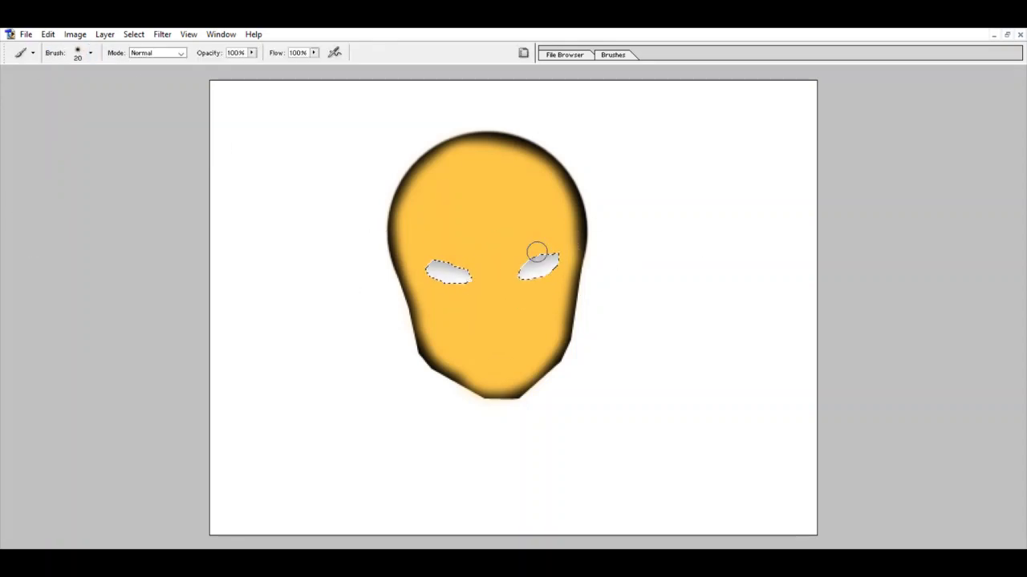
left_click_drag(536, 264, 552, 260)
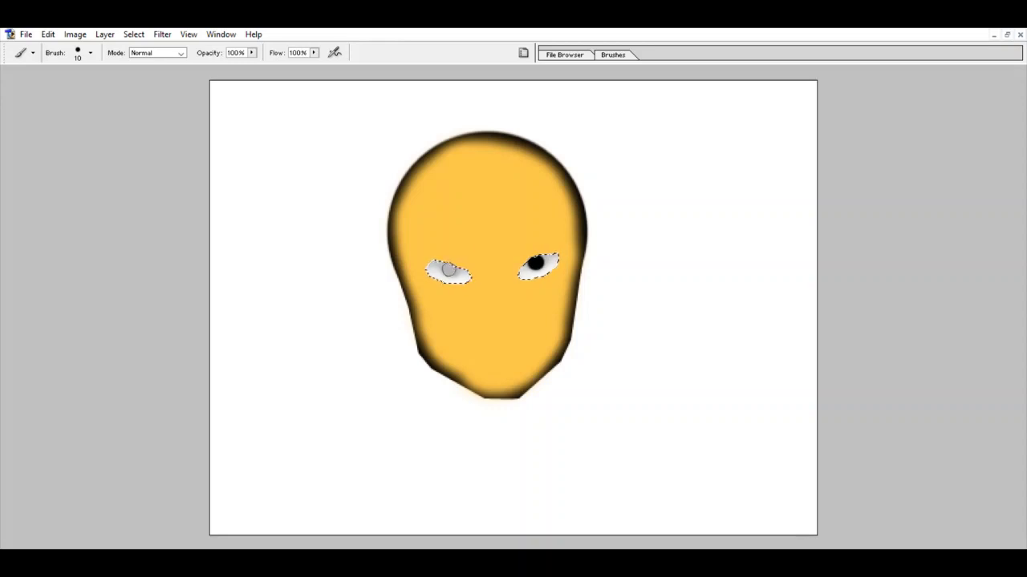
- Pick up the orange iris colour and paint irises, zooming in on the eyes
key("i")
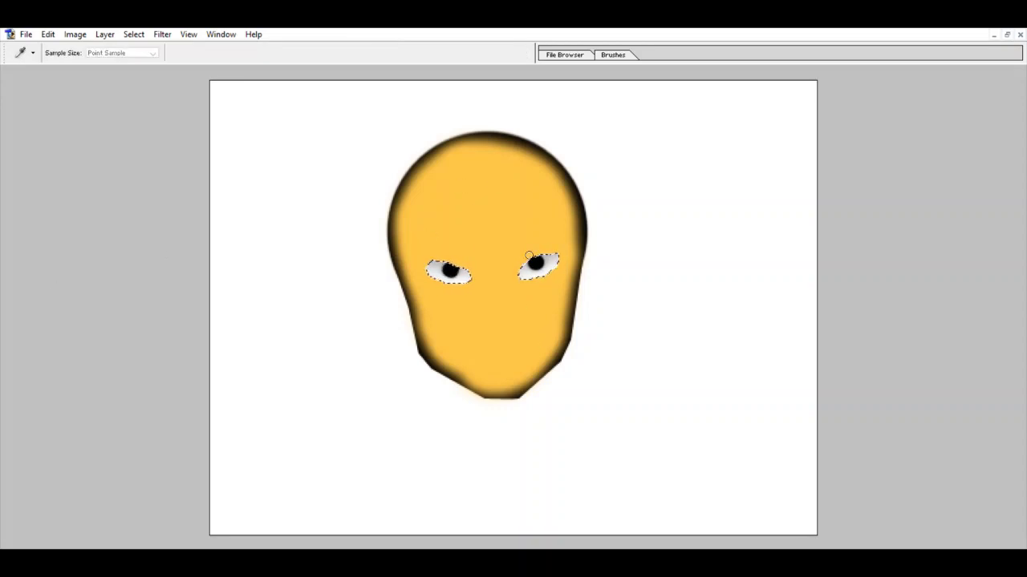
key("b")
left_click(535, 261)
key("i")
key("b")
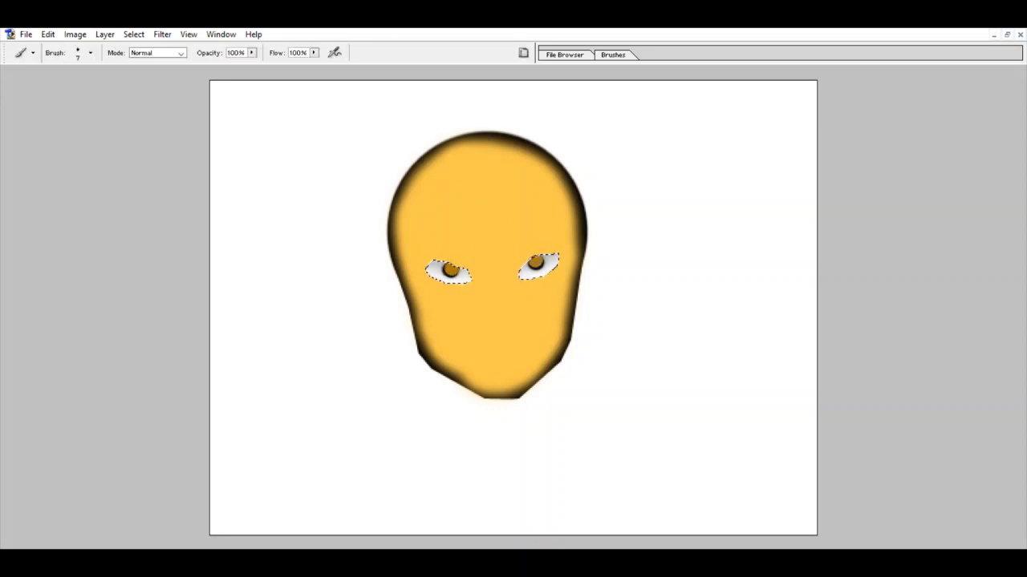
key("ctrl+plus")
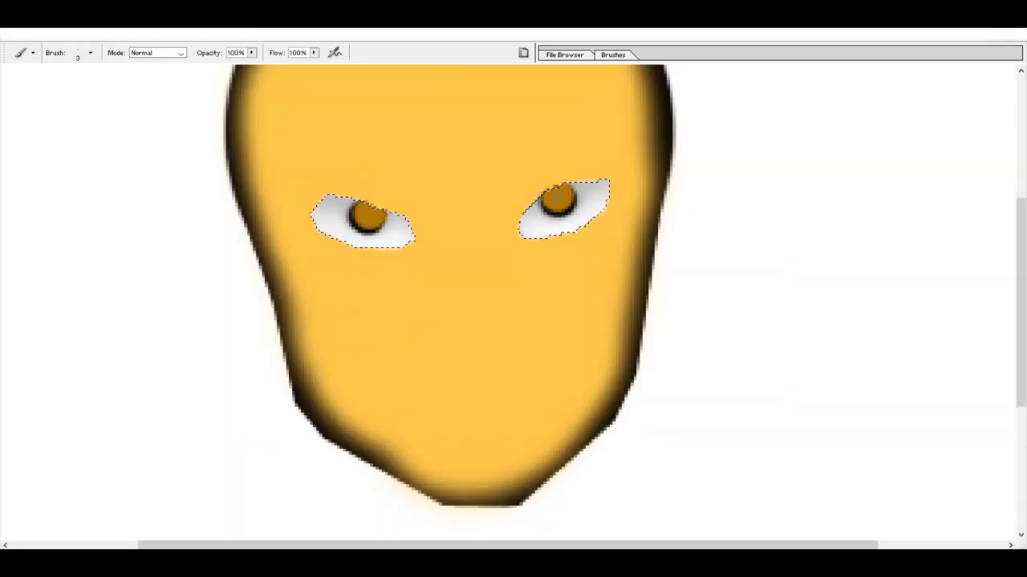
- Dot dark pupils into the irises and add white catchlights to both
left_click(559, 199)
key("bracketright")
key("bracketright")
left_click(366, 210)
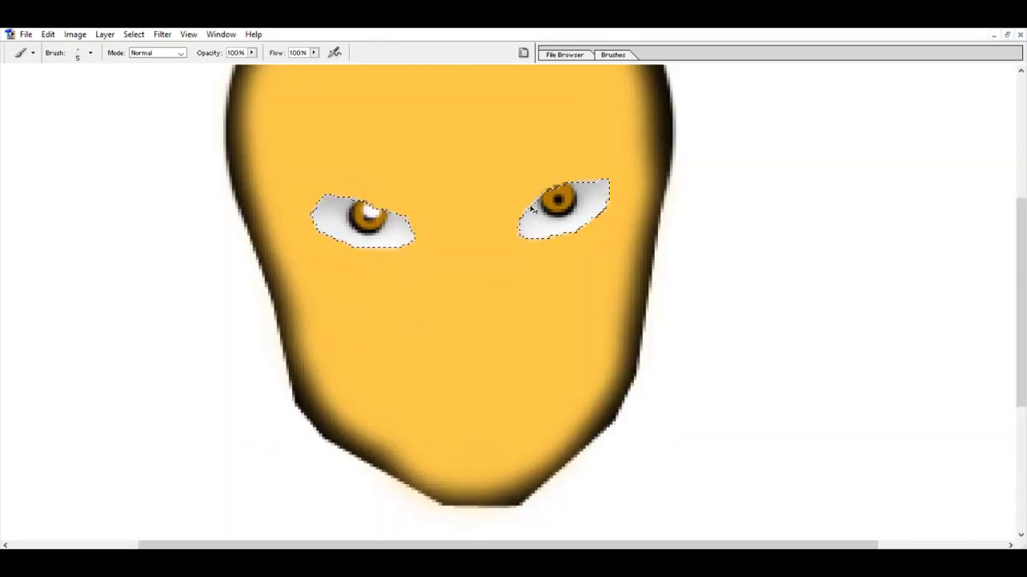
left_click(562, 190)
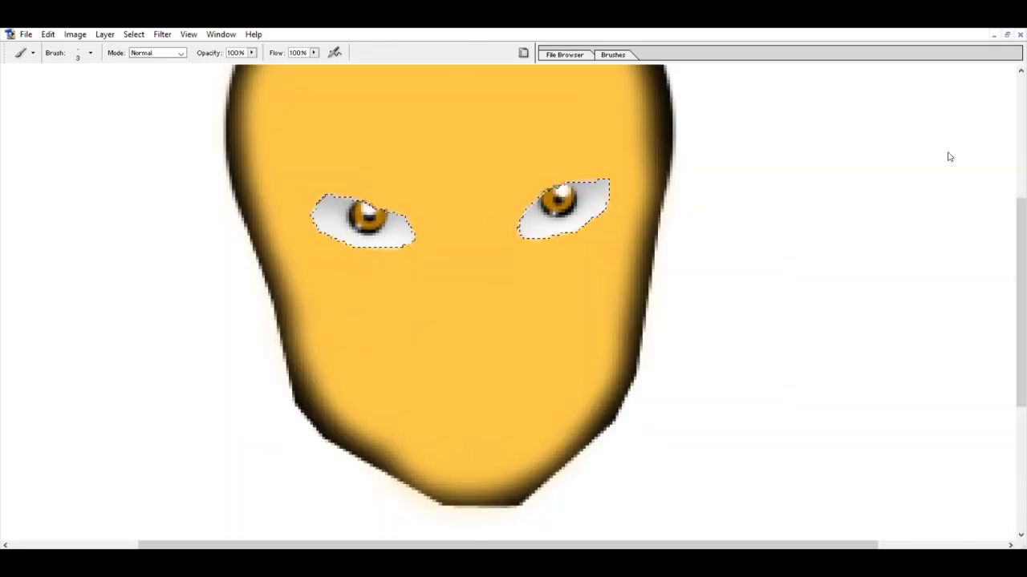
- Darken the whites of both eyes with a size-7 brush and deselect
key("bracketleft")
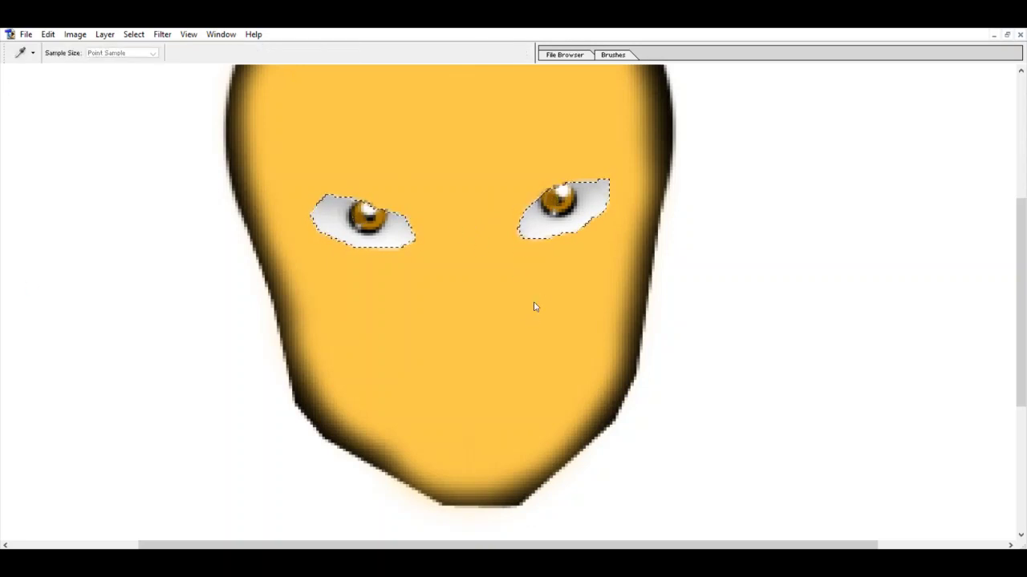
key("bracketright")
key("bracketright")
key("bracketright")
key("bracketright")
key("bracketright")
key("bracketright")
left_click_drag(321, 229, 425, 184)
left_click_drag(525, 232, 565, 264)
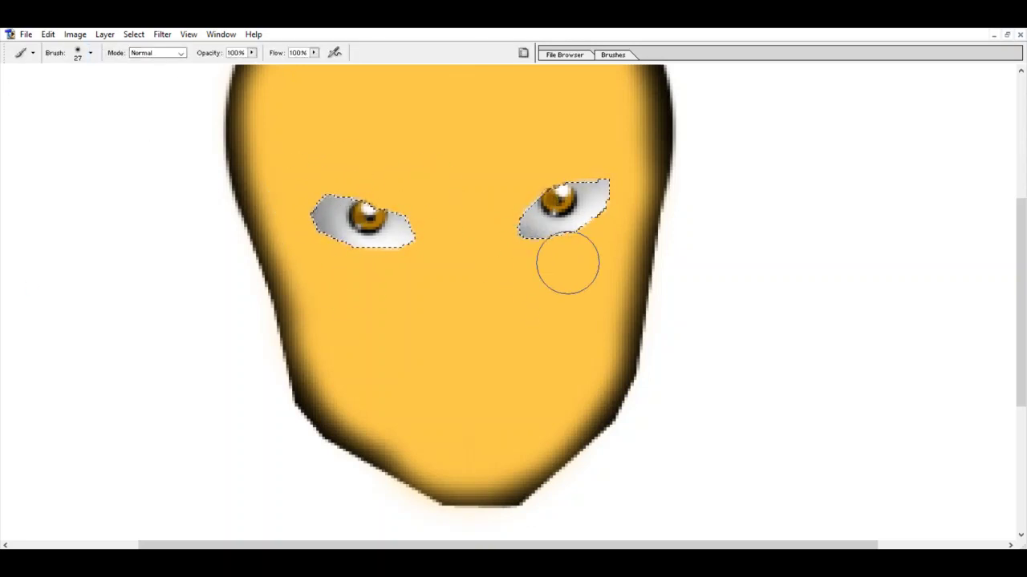
key("ctrl+d")
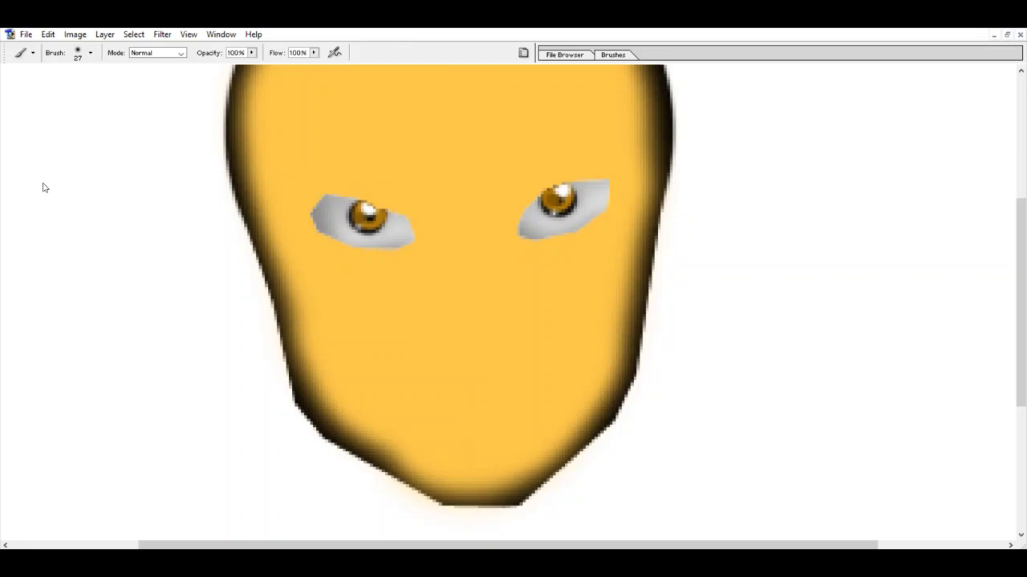
- Discard the trial brown brow stroke and set the brush opacity to 39%
key("i")
key("b")
left_click_drag(291, 201, 368, 267)
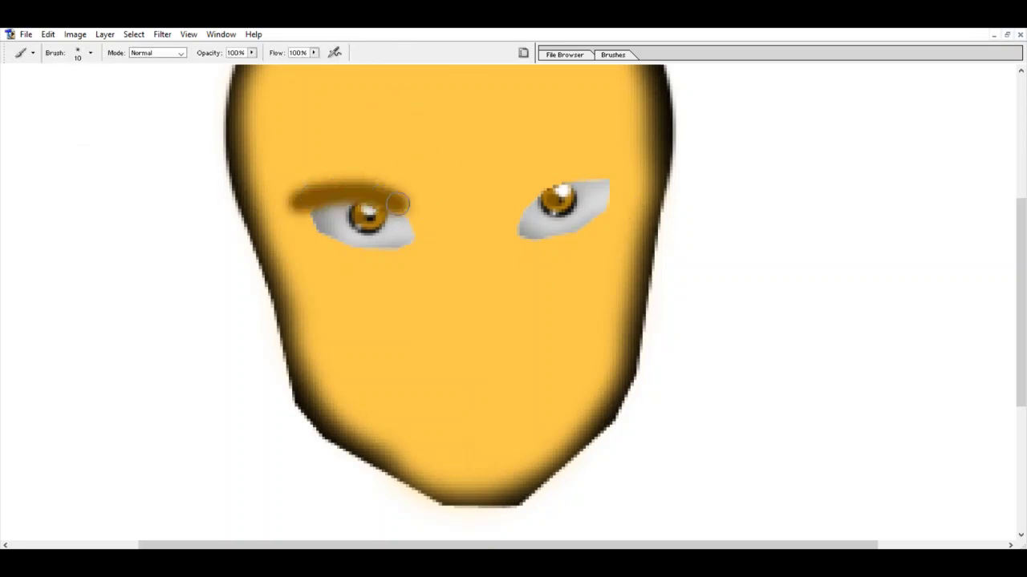
key("ctrl+z")
key("3")
key("9")
left_click_drag(298, 171, 355, 183)
key("ctrl+z")
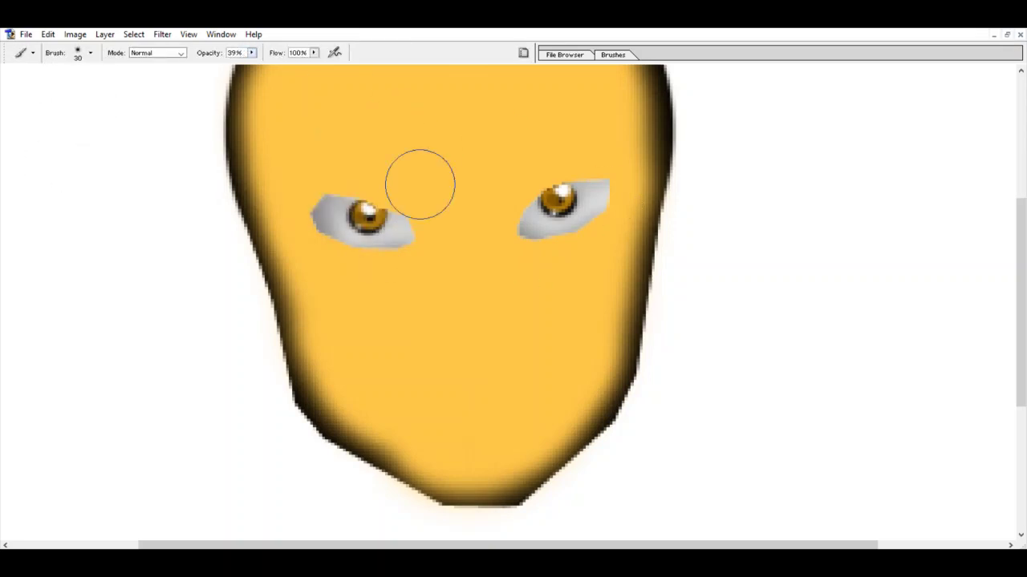
- Shade soft brown over the brows and nose, with a lighter nose bridge
mouse_move(412, 211)
left_mouse_down()
mouse_move(445, 332)
mouse_move(433, 218)
mouse_move(523, 209)
mouse_move(557, 251)
mouse_move(458, 350)
left_mouse_up()
key("]")
key("ctrl+z")
key("ctrl+z")
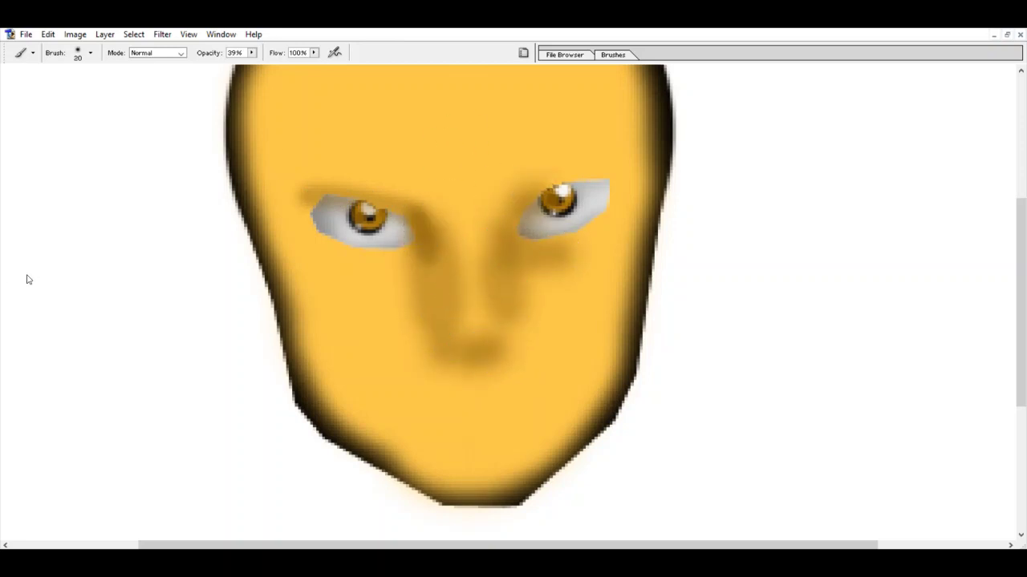
left_click_drag(470, 252, 454, 316)
- Dab dark nostrils with a size-8 brush and shade both nostril wings
key("bracketleft")
key("bracketleft")
key("bracketleft")
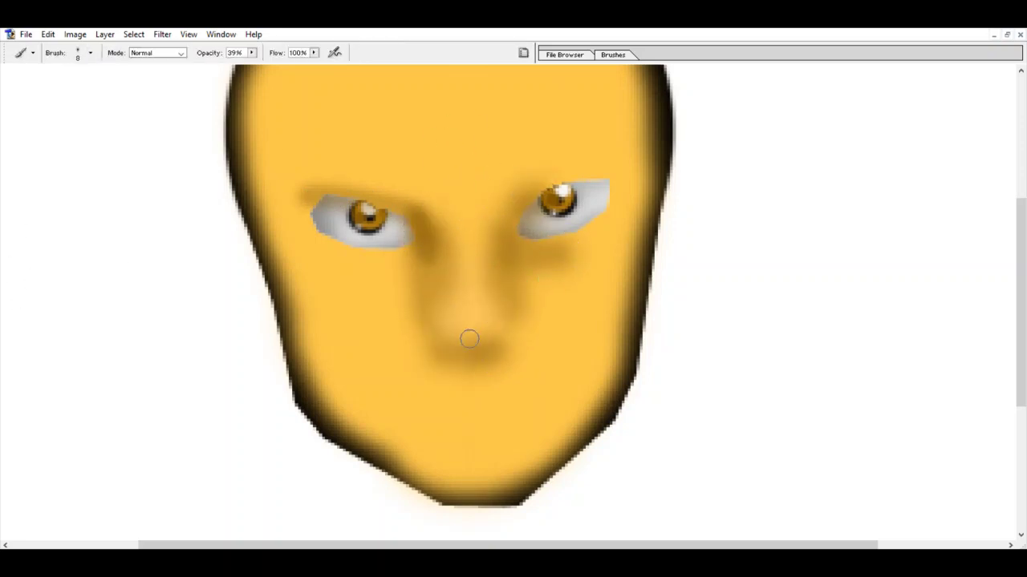
left_click(449, 345)
left_click(492, 345)
left_click_drag(492, 344, 446, 347)
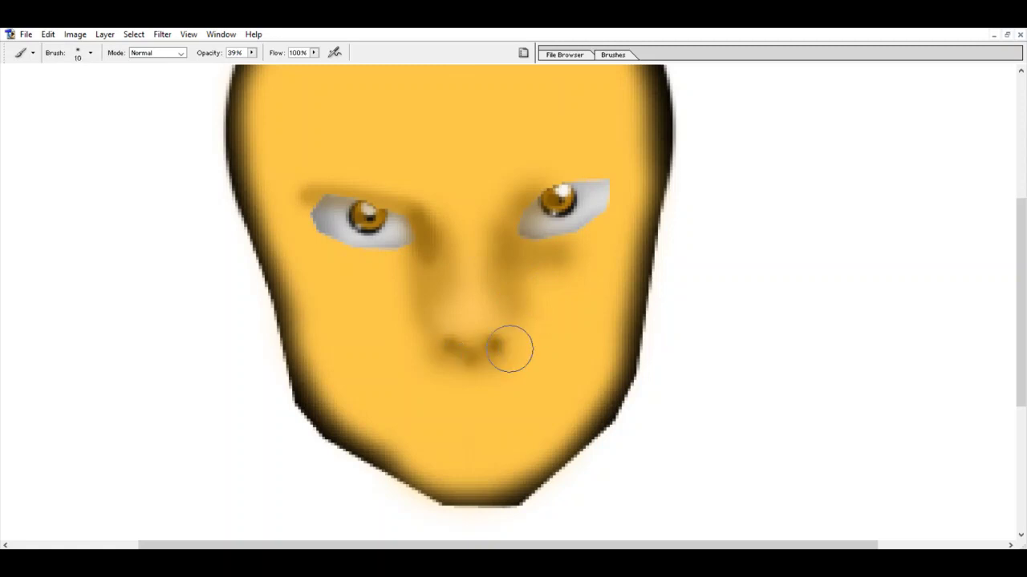
key("bracketright")
left_click_drag(512, 340, 517, 293)
mouse_move(438, 352)
left_mouse_down()
mouse_move(414, 316)
mouse_move(428, 305)
left_mouse_up()
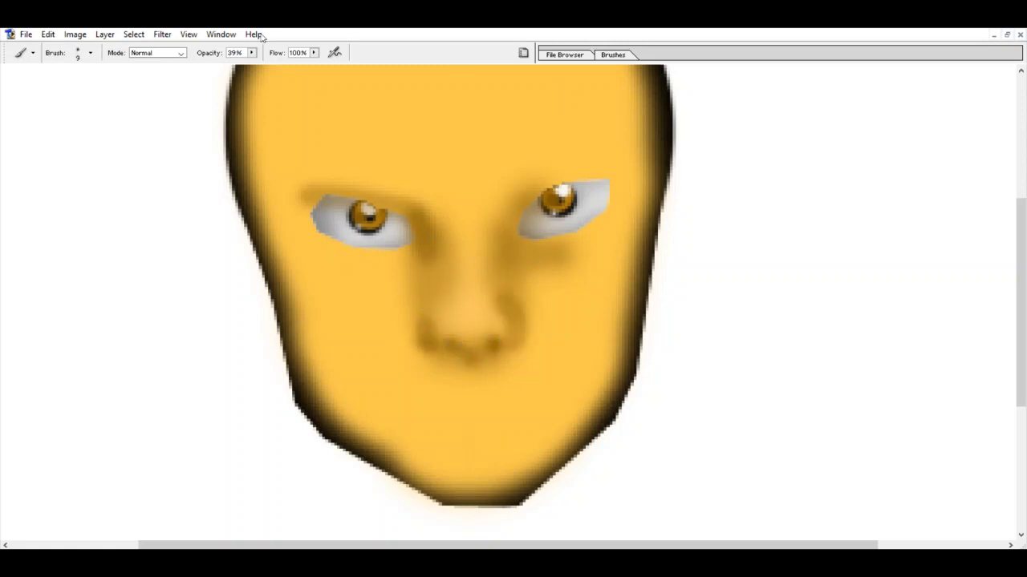
- Paint dark shading under the left eye and along the jaw, cheeks and chin at size 20
key("bracketright")
key("bracketright")
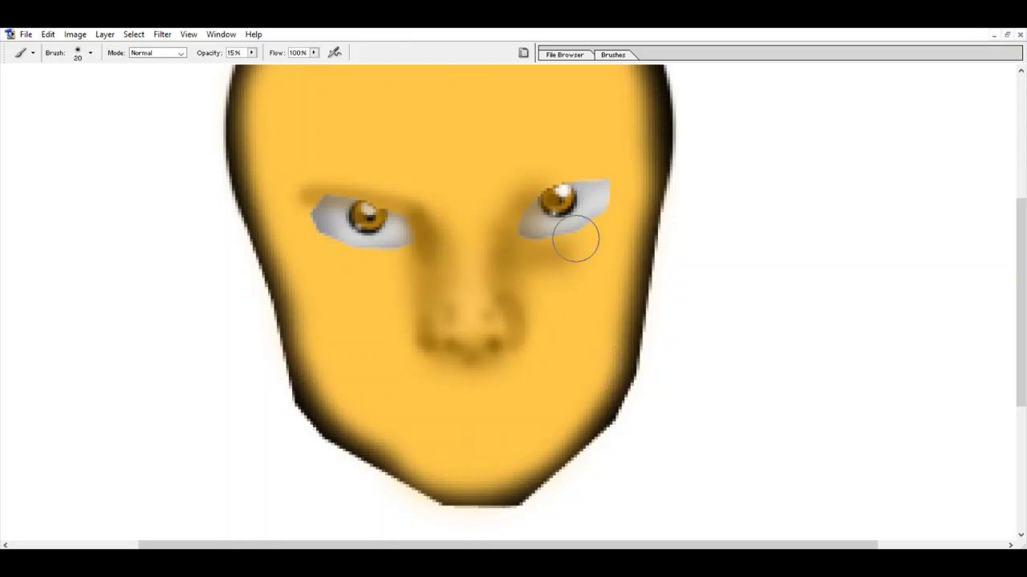
left_click_drag(377, 267, 351, 260)
left_click_drag(622, 273, 567, 424)
left_click_drag(614, 329, 575, 403)
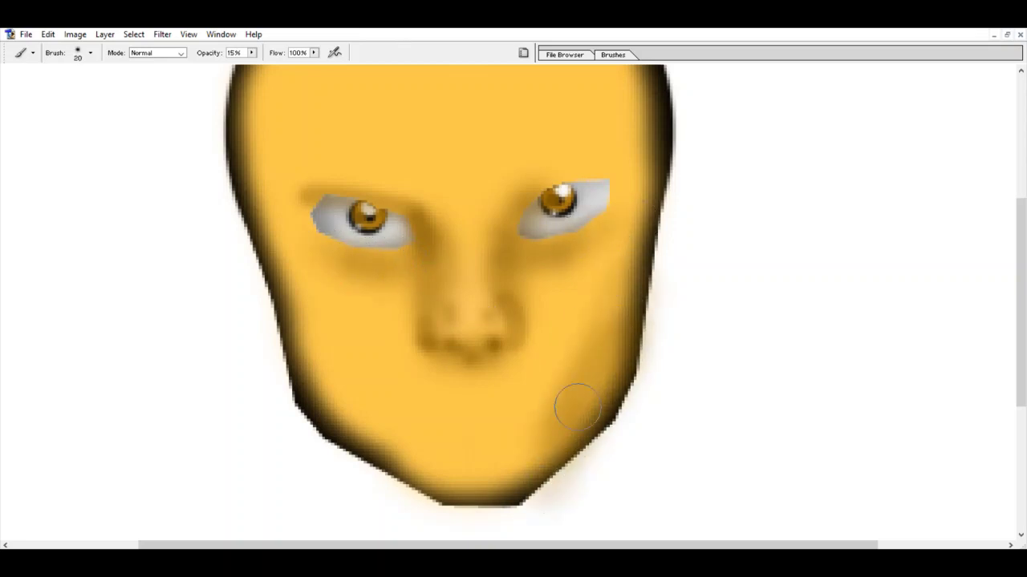
mouse_move(273, 301)
left_mouse_down()
mouse_move(298, 337)
mouse_move(465, 481)
left_mouse_up()
mouse_move(433, 402)
left_mouse_down()
mouse_move(495, 415)
mouse_move(538, 401)
mouse_move(426, 403)
left_mouse_up()
key("bracketleft")
key("bracketleft")
key("bracketleft")
- Sample a lip colour and paint pinkish-orange lips with a size-9 brush
key("i")
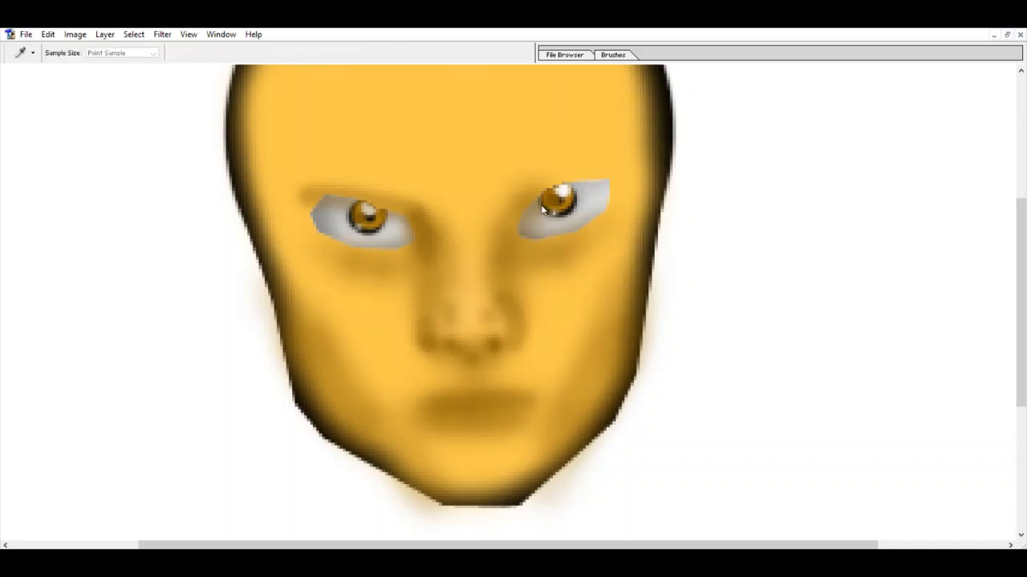
key("b")
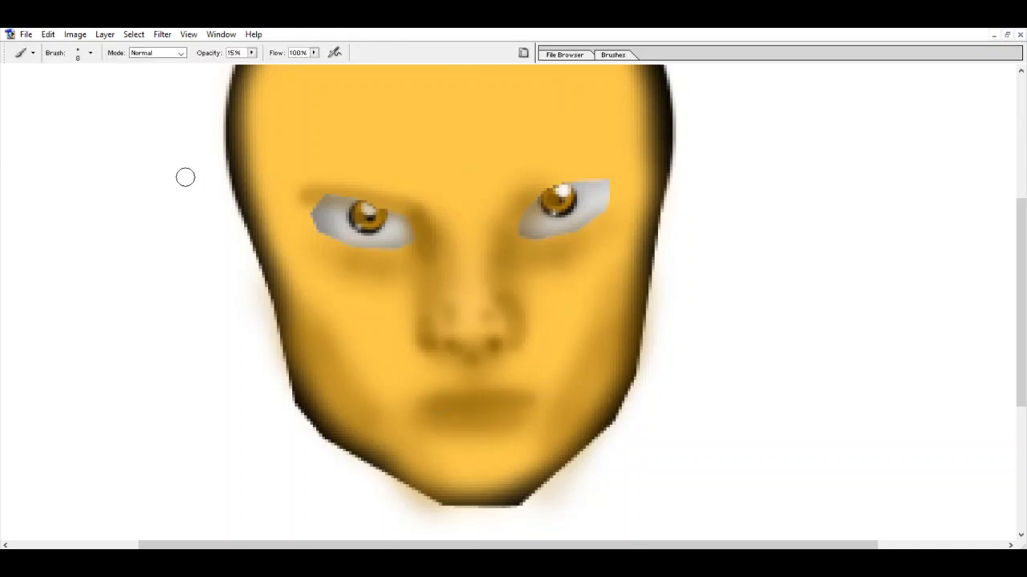
key("bracketright")
mouse_move(425, 401)
left_mouse_down()
mouse_move(505, 399)
mouse_move(433, 405)
mouse_move(514, 408)
mouse_move(514, 419)
left_mouse_up()
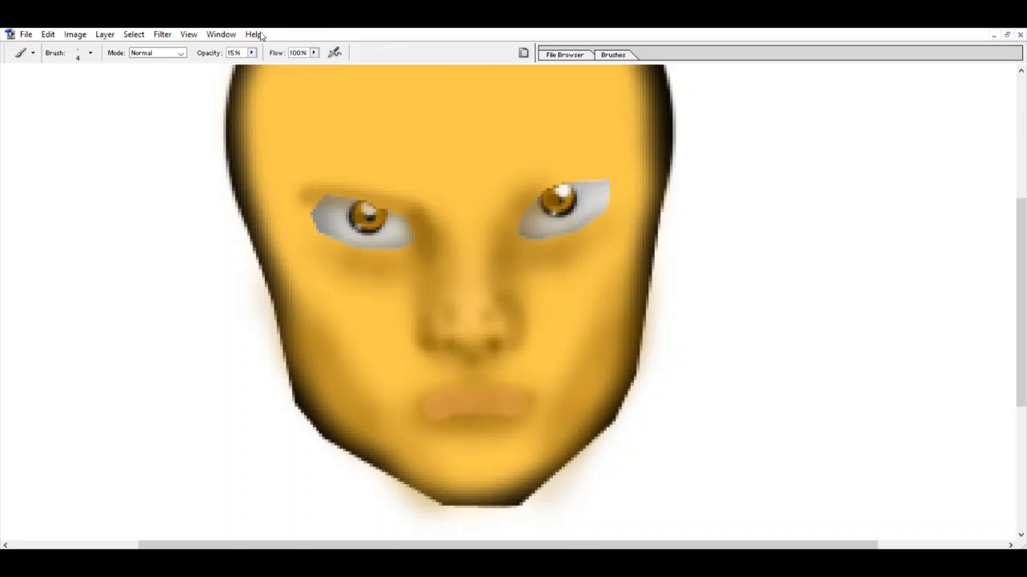
mouse_move(422, 407)
left_mouse_down()
mouse_move(534, 392)
mouse_move(515, 414)
mouse_move(503, 404)
left_mouse_up()
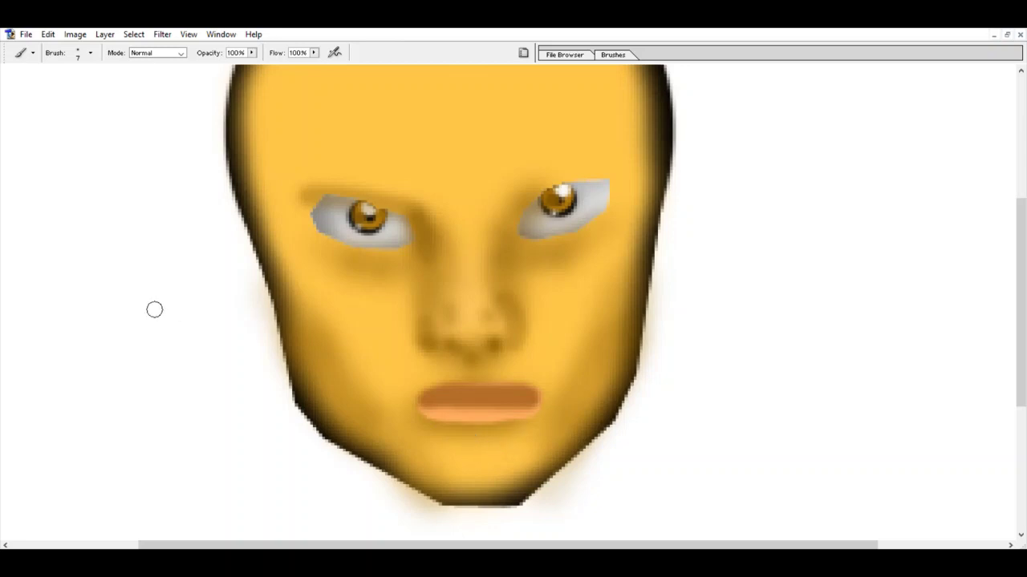
key("i")
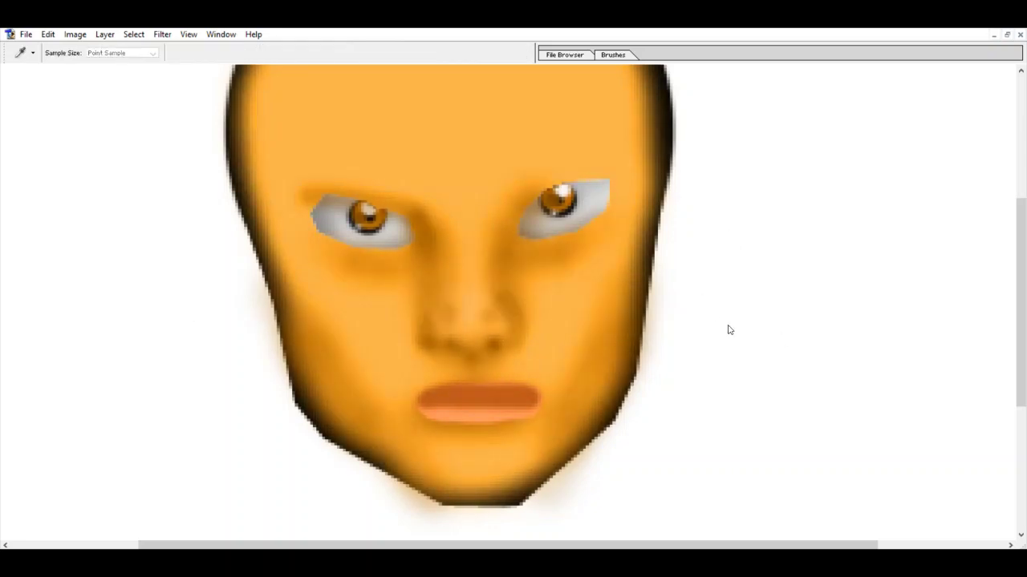
- Set brush opacity to 46% and highlight the bridge of the nose
key("b")
key("i")
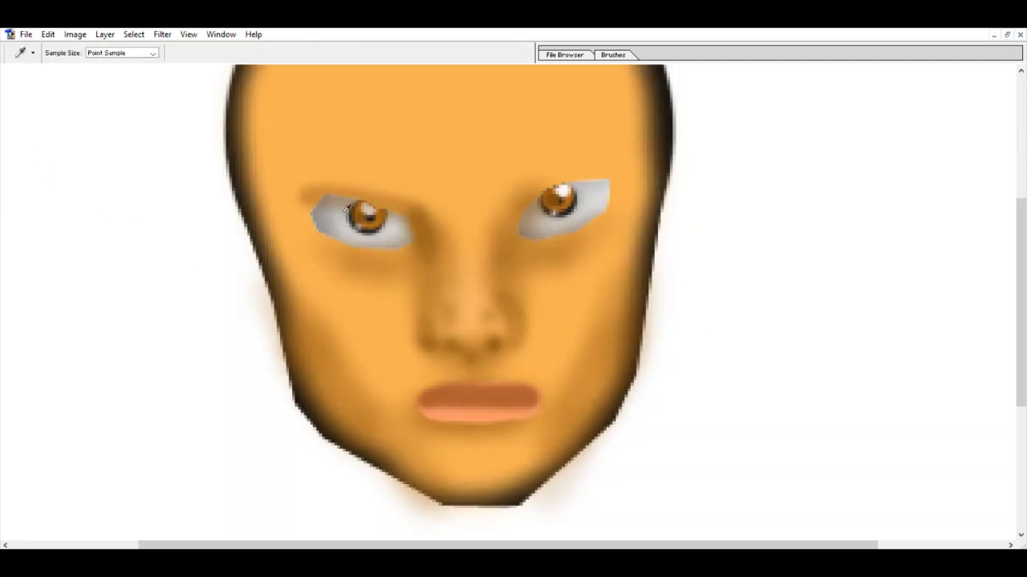
key("b")
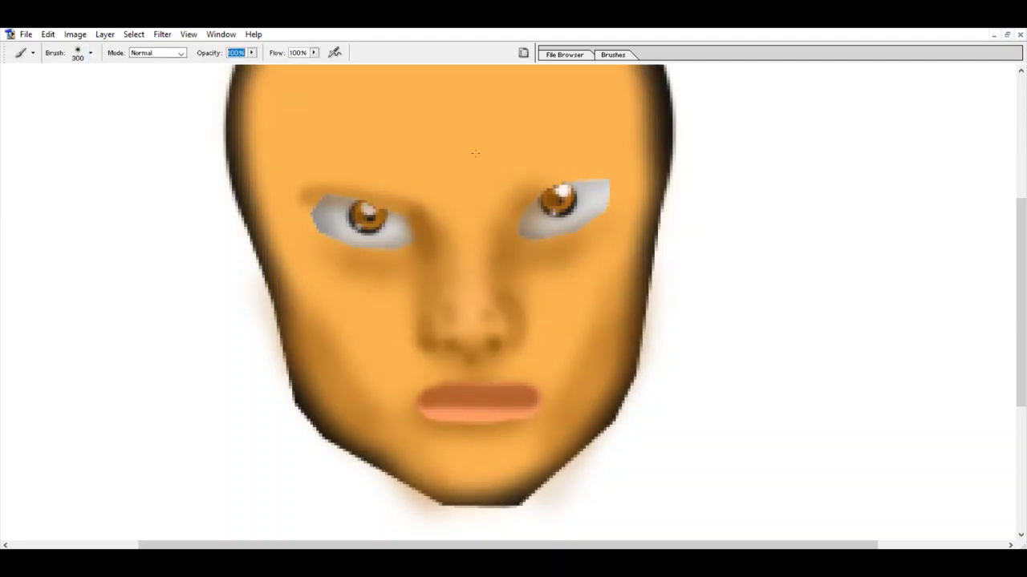
type("46")
key("Return")
key("ctrl+minus")
left_click_drag(476, 230, 477, 328)
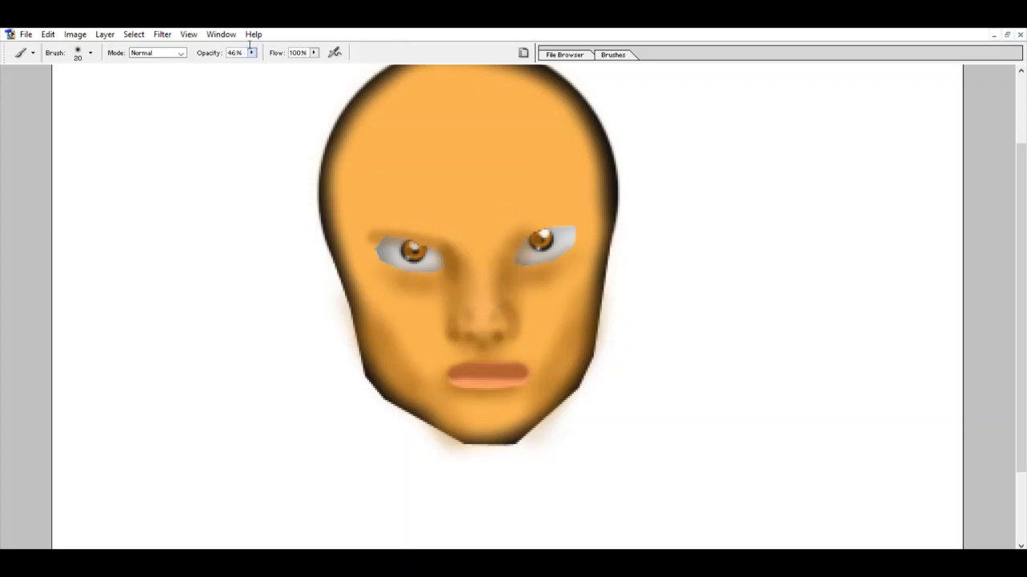
left_click_drag(476, 245, 481, 324)
- At 29% opacity, lighten the forehead, both cheeks and the chin with a size-40 brush
key("2")
key("9")
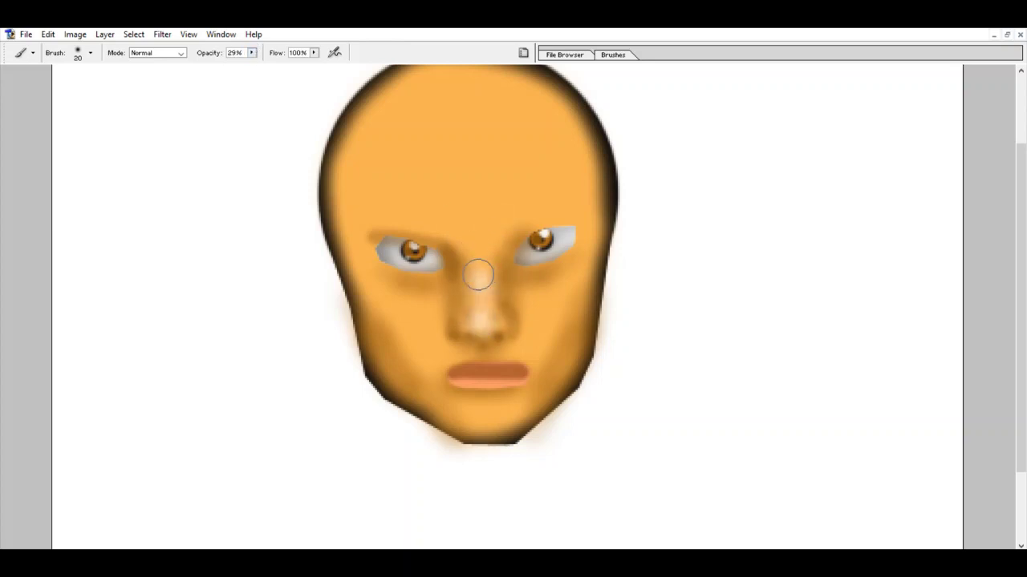
key("bracketright")
key("bracketright")
mouse_move(393, 200)
left_mouse_down()
mouse_move(516, 207)
mouse_move(496, 183)
left_mouse_up()
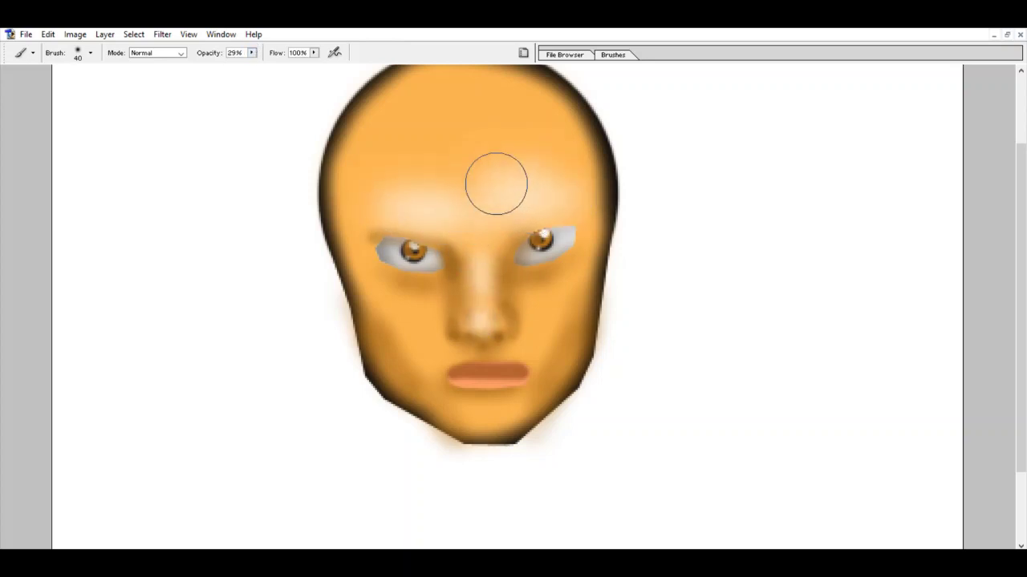
left_click_drag(562, 289, 551, 298)
left_click_drag(418, 293, 401, 305)
key("bracketleft")
key("bracketleft")
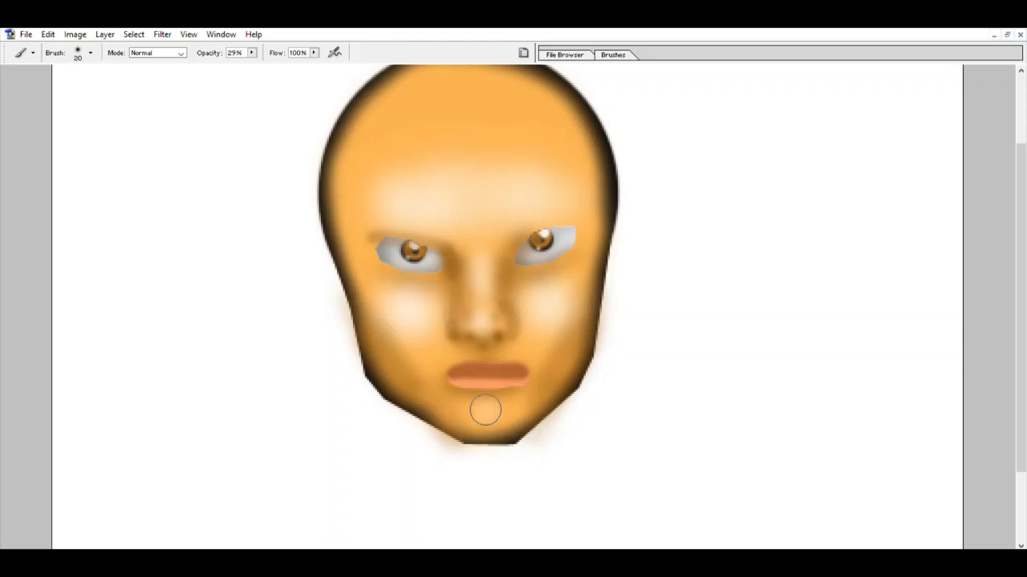
left_click_drag(485, 410, 473, 409)
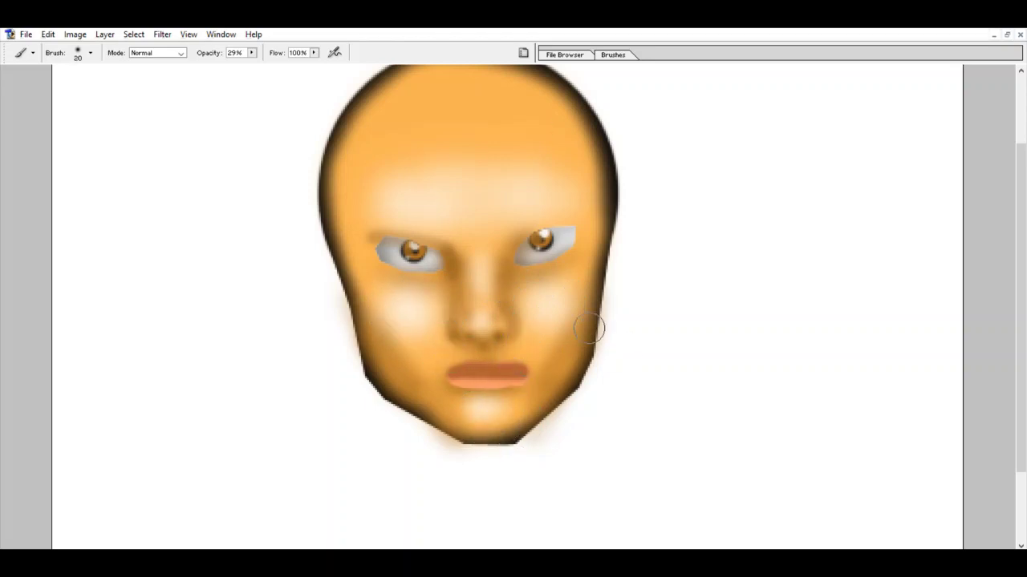
- Try eyebrow strokes above the right eye with a smaller brush, undoing the faulty ones
left_click(536, 210, "alt")
key("bracketleft")
key("bracketleft")
left_click_drag(518, 218, 582, 199)
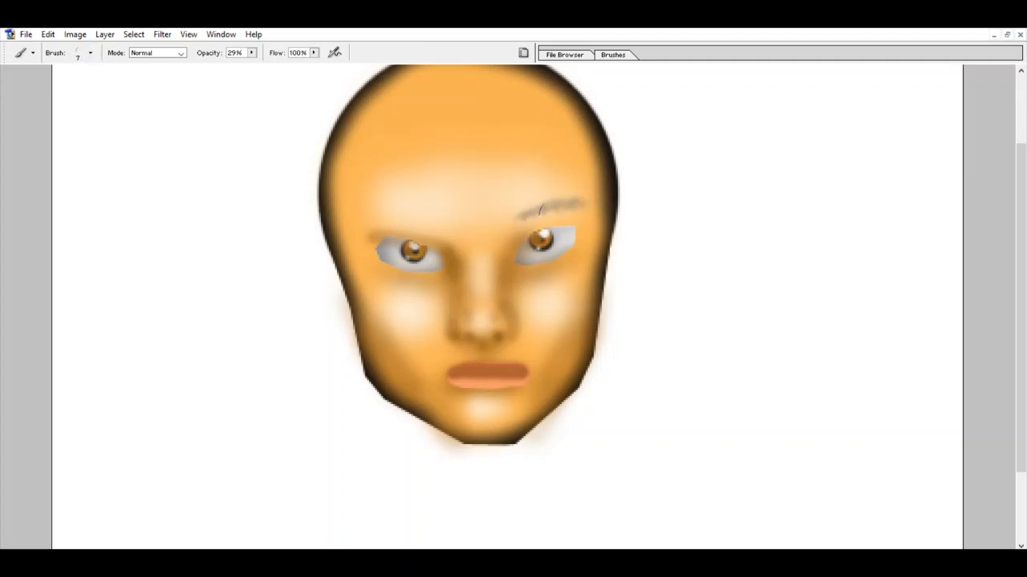
key("ctrl+z")
mouse_move(509, 219)
left_mouse_down()
mouse_move(573, 207)
mouse_move(584, 216)
mouse_move(530, 213)
mouse_move(584, 207)
left_mouse_up()
key("ctrl+z")
key("bracketright")
key("bracketright")
key("bracketright")
key("ctrl+z")
- Paint dark brown eyebrows above the right and left eyes with a size-10 brush
left_click_drag(513, 225, 581, 208)
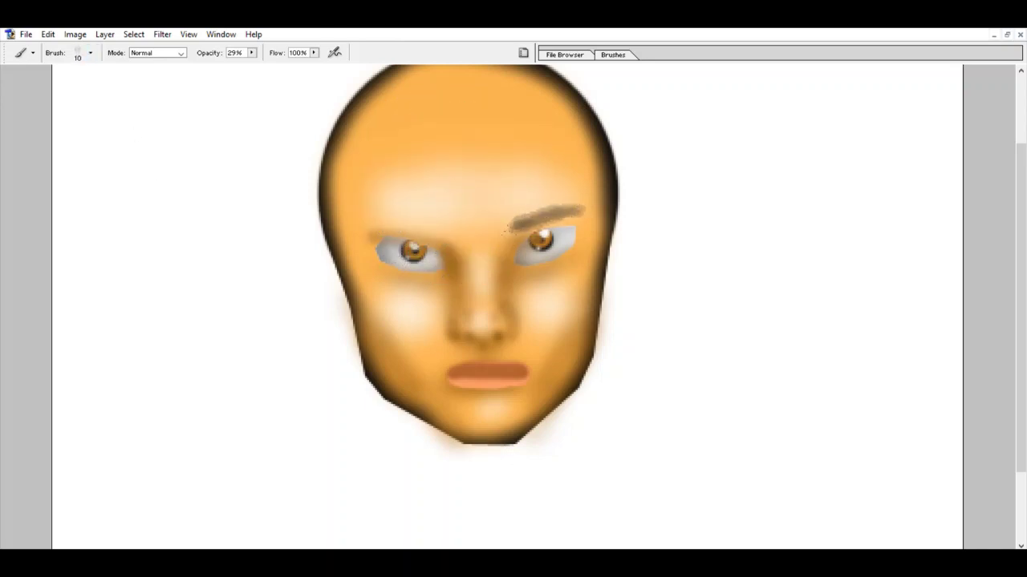
left_click_drag(513, 226, 588, 210)
mouse_move(372, 220)
left_mouse_down()
mouse_move(460, 239)
mouse_move(369, 218)
mouse_move(425, 232)
left_mouse_up()
key("bracketright")
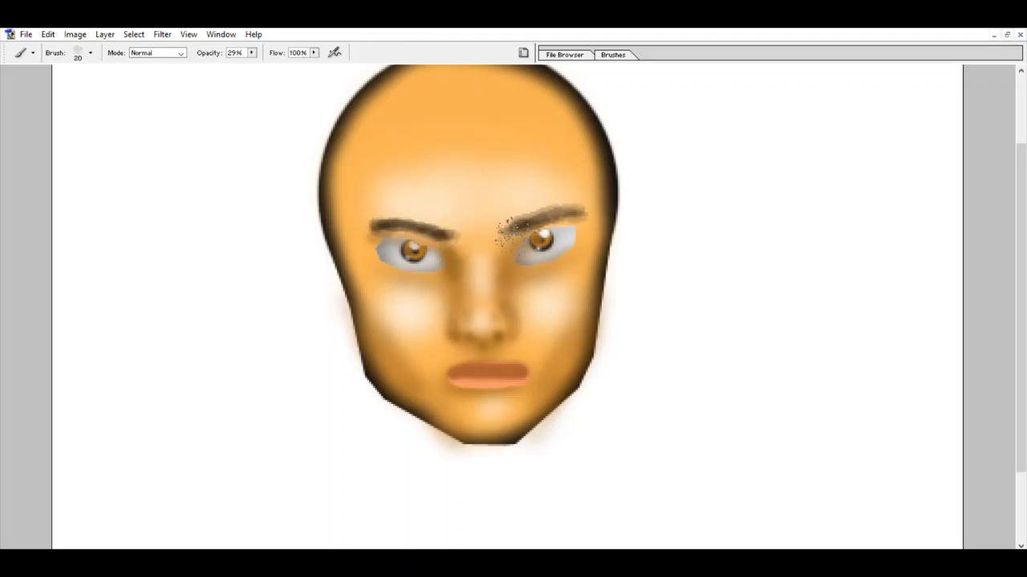
key("e")
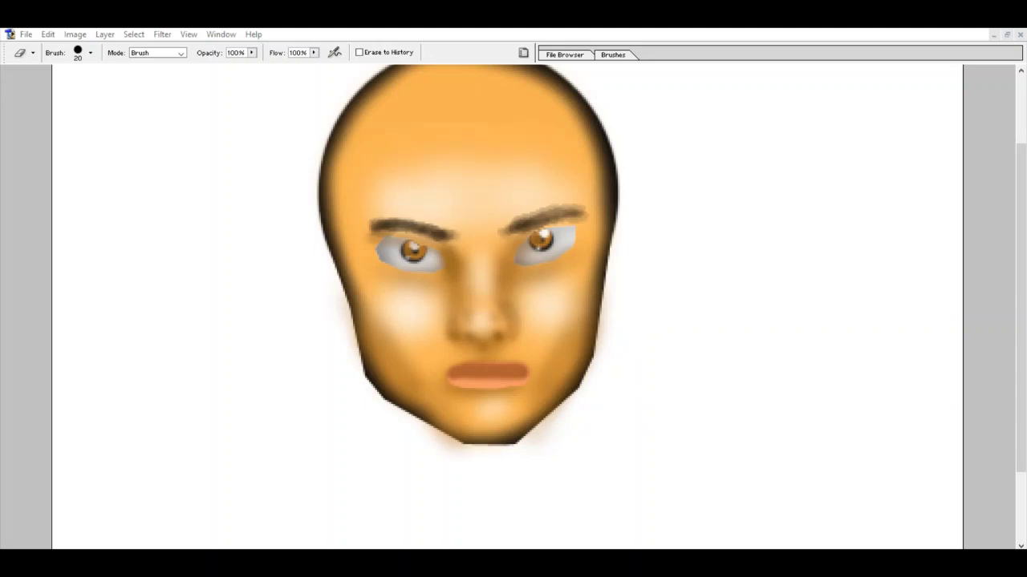
- Airbrush dark hair over the crown and down the upper right side of the head
key("ctrl+minus")
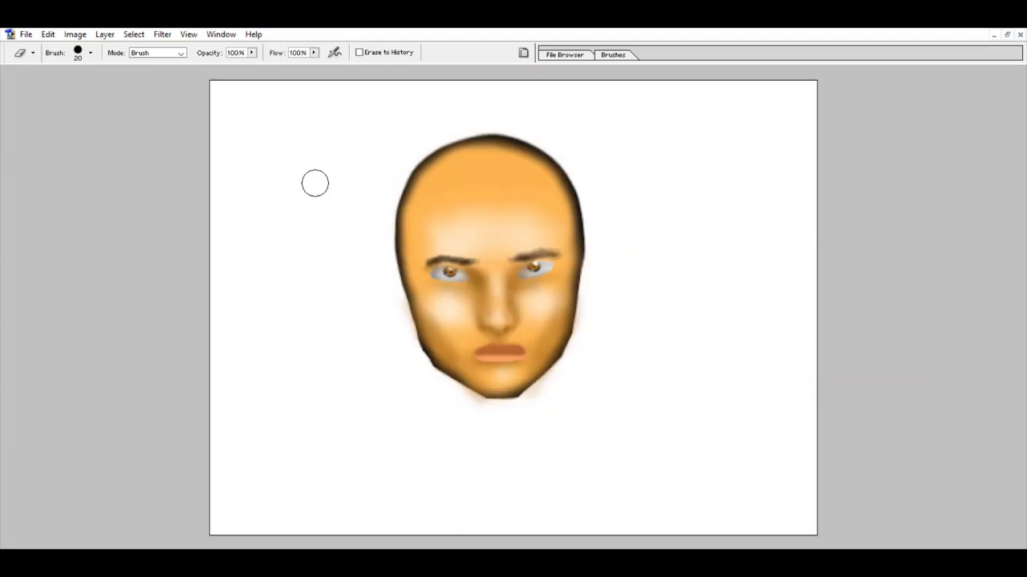
key("b")
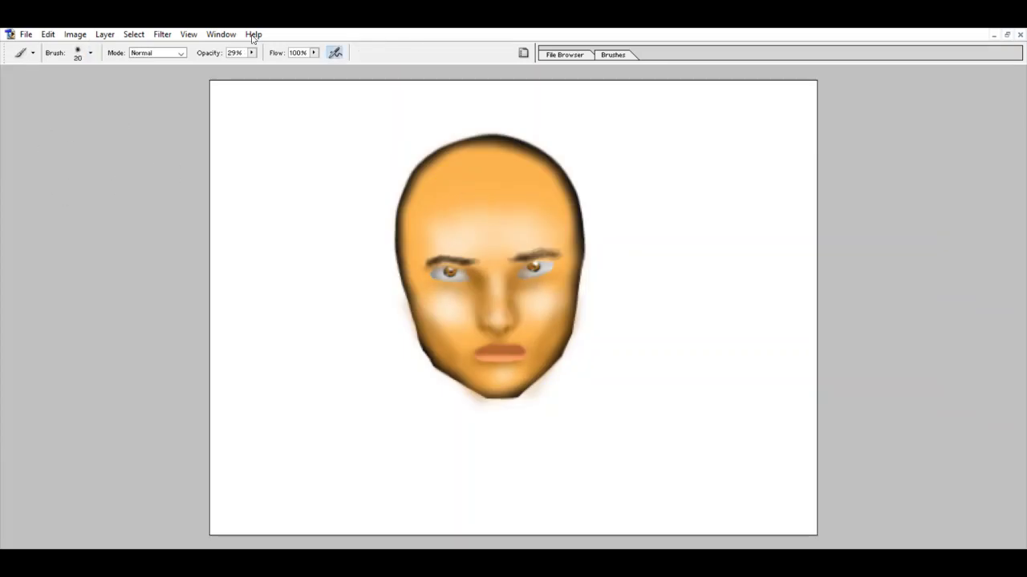
mouse_move(493, 190)
left_mouse_down()
mouse_move(432, 228)
mouse_move(490, 149)
mouse_move(398, 220)
mouse_move(394, 280)
mouse_move(458, 156)
mouse_move(494, 173)
mouse_move(513, 147)
mouse_move(573, 211)
mouse_move(582, 197)
mouse_move(438, 153)
mouse_move(401, 270)
mouse_move(405, 302)
mouse_move(387, 302)
mouse_move(424, 404)
mouse_move(373, 351)
mouse_move(377, 369)
mouse_move(412, 380)
mouse_move(340, 268)
mouse_move(498, 120)
mouse_move(518, 147)
mouse_move(581, 164)
left_mouse_up()
key("ctrl+z")
left_click_drag(530, 120, 585, 160)
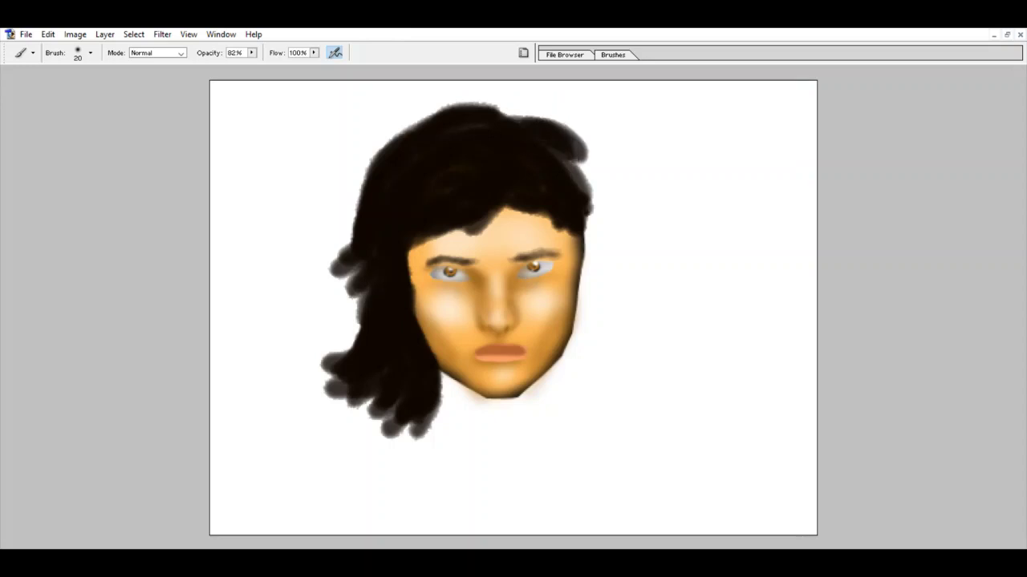
mouse_move(482, 105)
left_mouse_down()
mouse_move(574, 179)
mouse_move(583, 201)
mouse_move(594, 185)
mouse_move(589, 377)
mouse_move(645, 321)
mouse_move(614, 323)
mouse_move(625, 385)
mouse_move(612, 387)
mouse_move(650, 328)
left_mouse_up()
- Add hair tips at the lower right and left, then erase stray strokes below the hair
left_click_drag(647, 370, 610, 437)
mouse_move(417, 430)
left_mouse_down()
mouse_move(360, 412)
mouse_move(479, 445)
left_mouse_up()
key("ctrl+z")
key("e")
left_click_drag(298, 425, 337, 433)
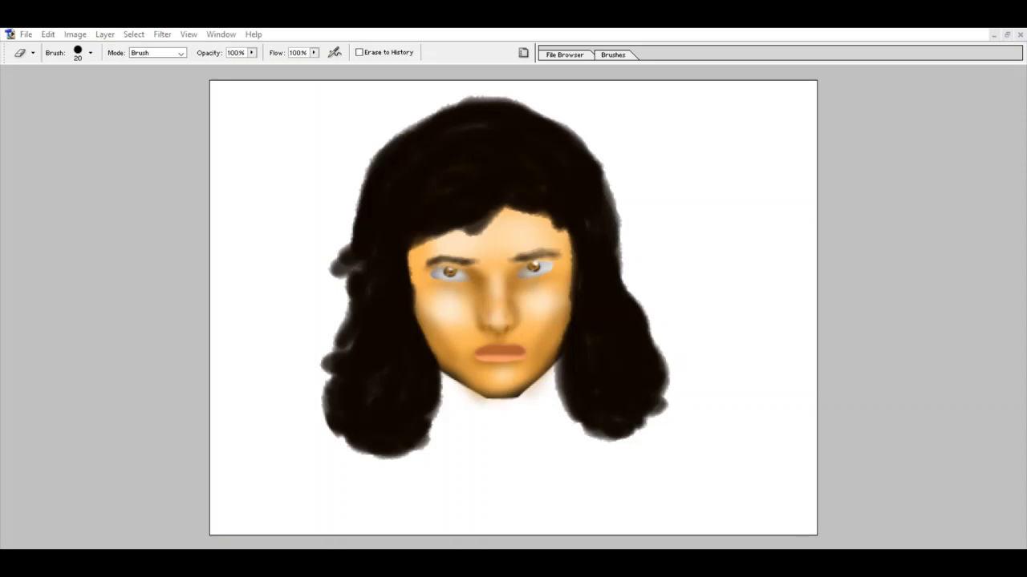
- Line the upper lids of both eyes with dark eyeliner at brush size 2
key("o")
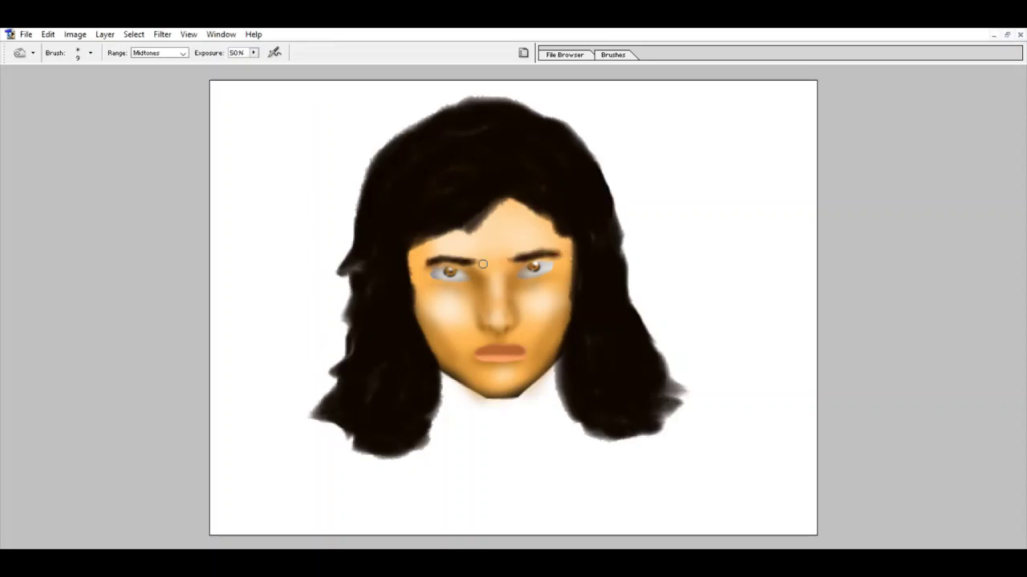
key("ctrl+plus")
key("ctrl+plus")
key("ctrl+plus")
key("b")
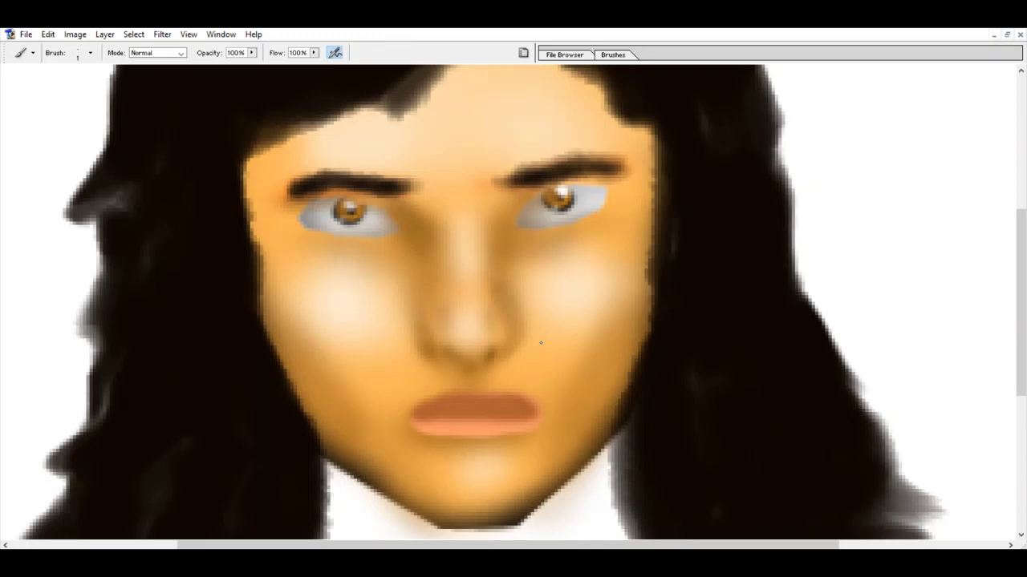
key("bracketright")
left_click_drag(519, 205, 608, 191)
left_click_drag(386, 215, 304, 210)
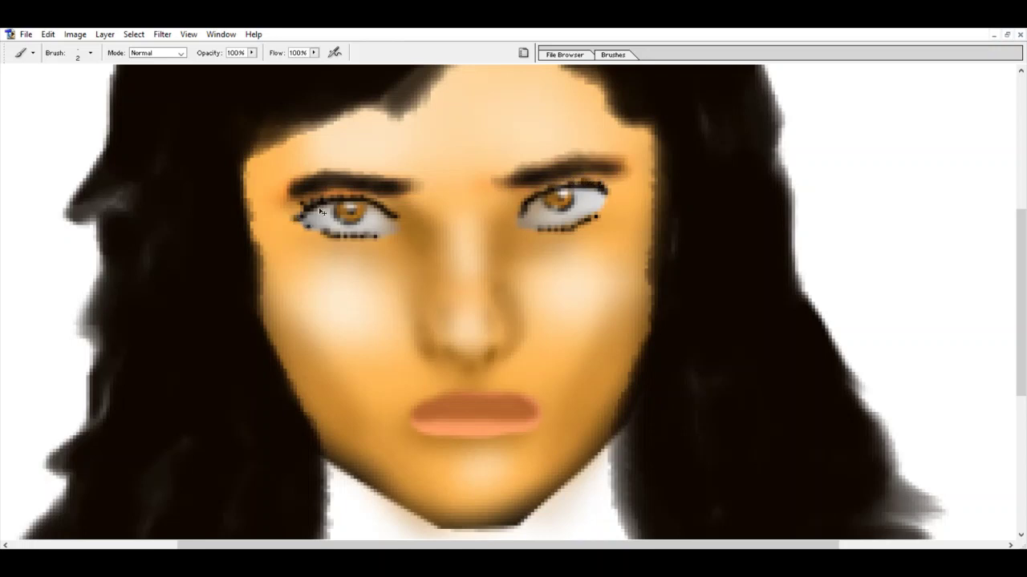
- Repaint the lips as parted mauve-pink, then remove the eye selection outline and fit the image
key("b")
key("ctrl+0")
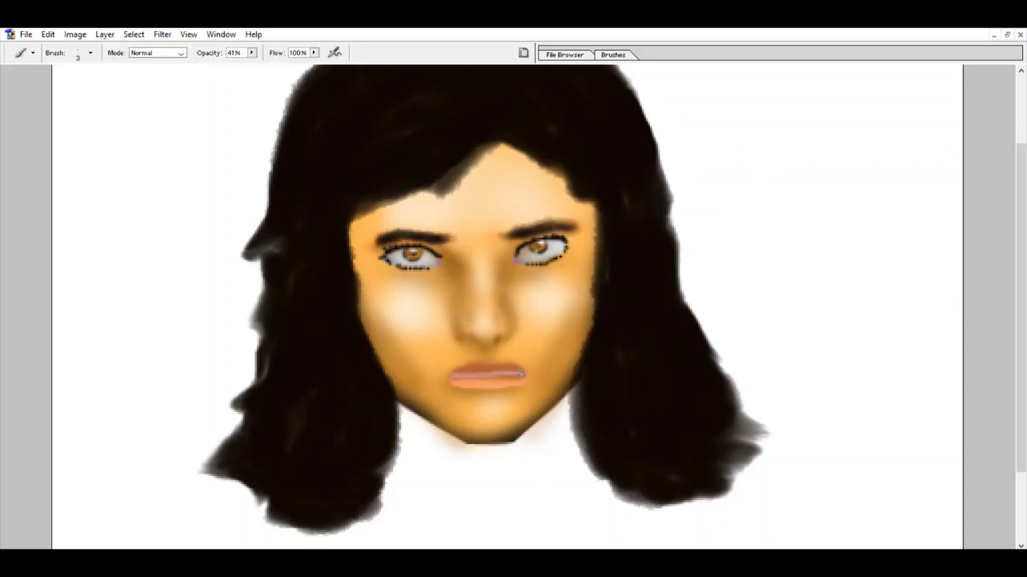
left_click_drag(475, 381, 467, 382)
left_click(497, 380, "alt")
key("bracketleft")
key("ctrl+z")
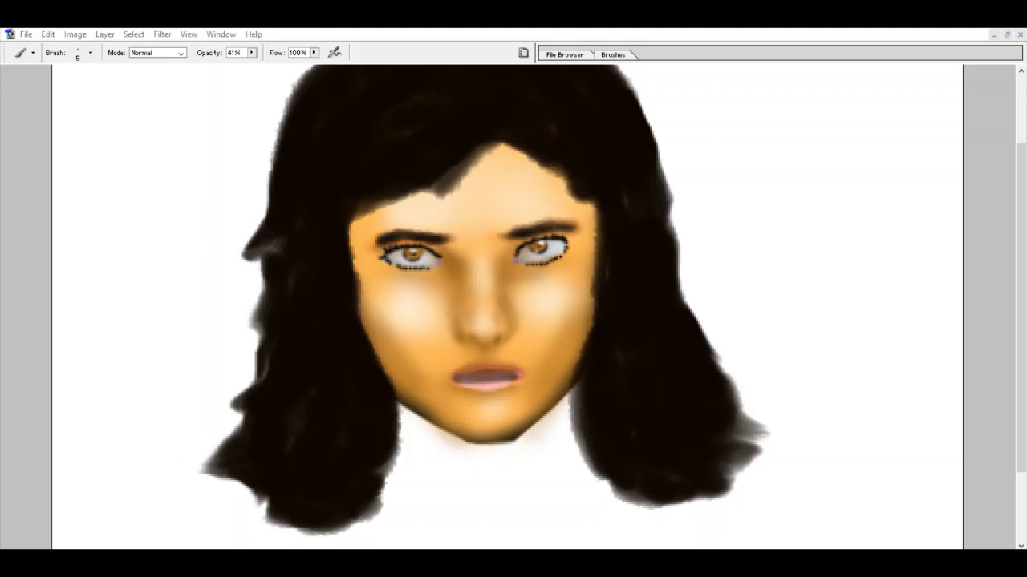
key("ctrl+minus")
key("ctrl+minus")
key("ctrl+plus")
- Sample the face's skin colour and paint the neck below the chin orange at full opacity
key("m")
key("ctrl+d")
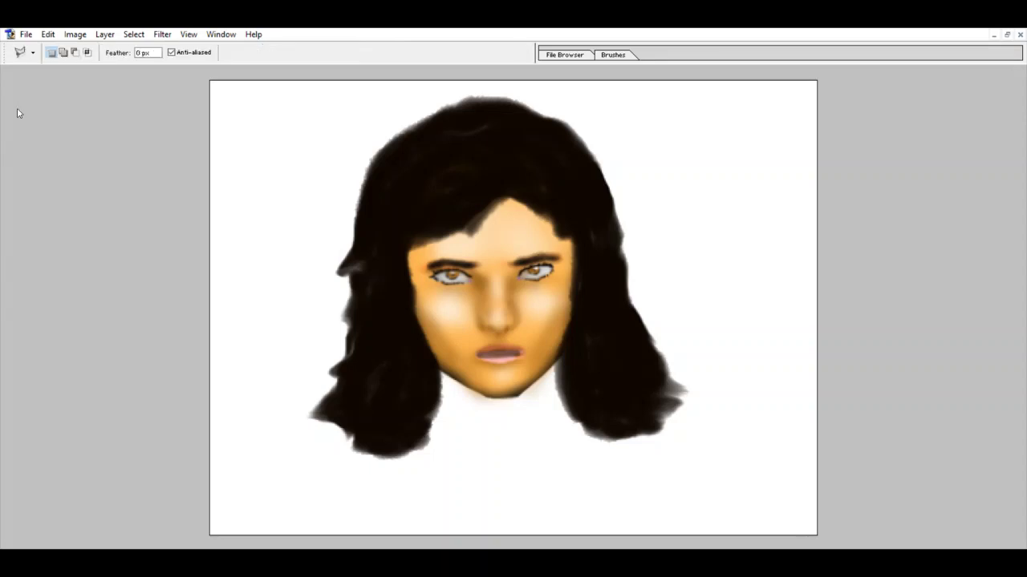
key("b")
left_click_drag(445, 375, 444, 425)
key("ctrl+z")
left_click(474, 329, "alt")
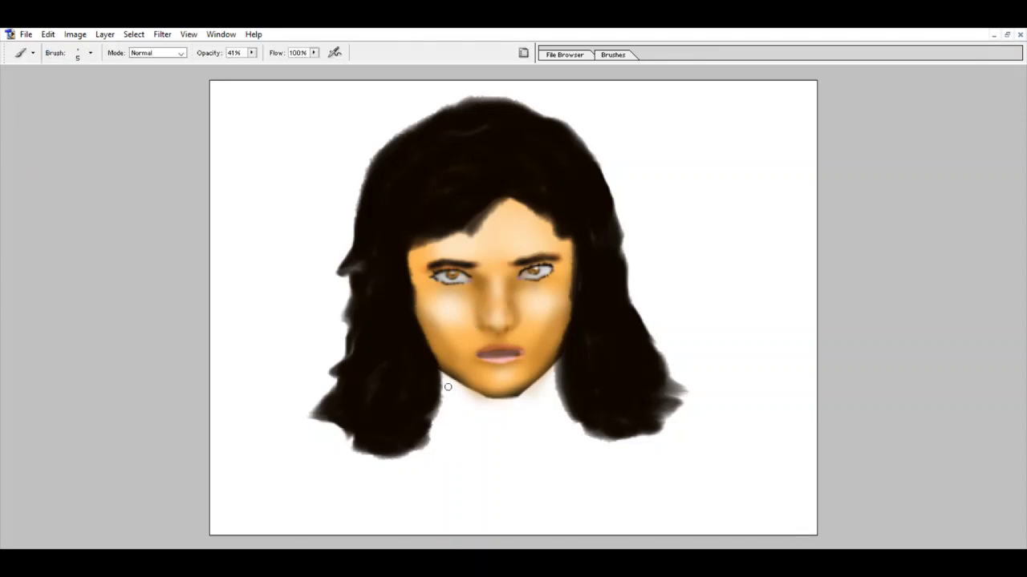
key("0")
key("bracketright")
key("bracketright")
key("bracketright")
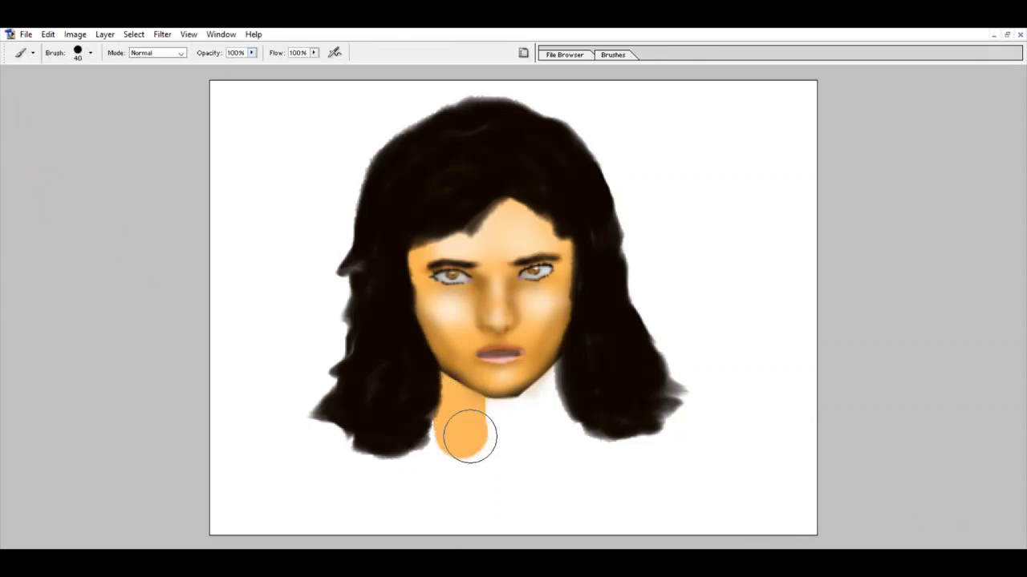
left_click_drag(470, 435, 513, 449)
- Soften the lower neck with a lighter skin-tone stroke after discarding a darker chin shadow
left_click(497, 377, "alt")
left_click_drag(445, 389, 557, 389)
key("ctrl+z")
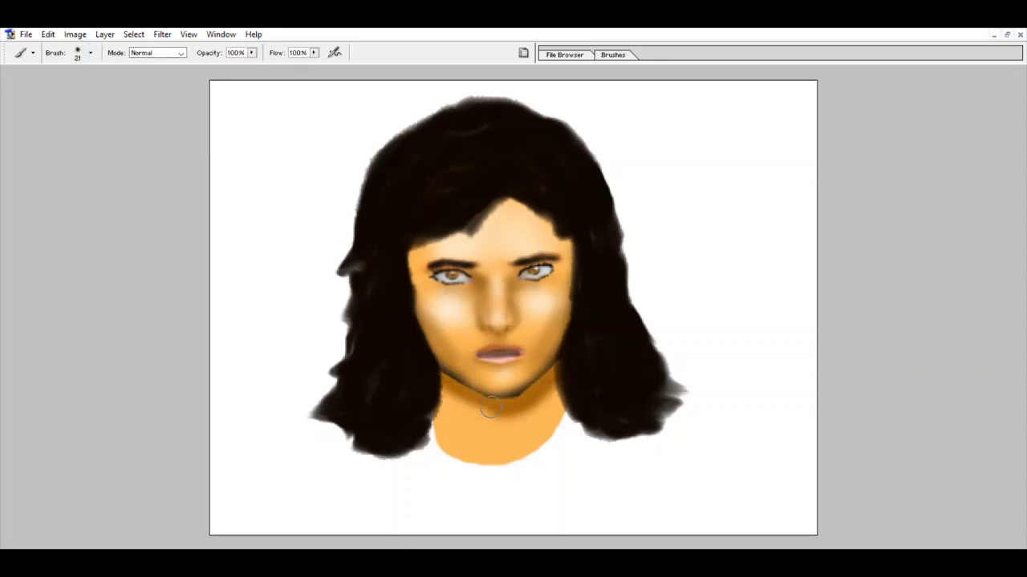
key("i")
key("ctrl+z")
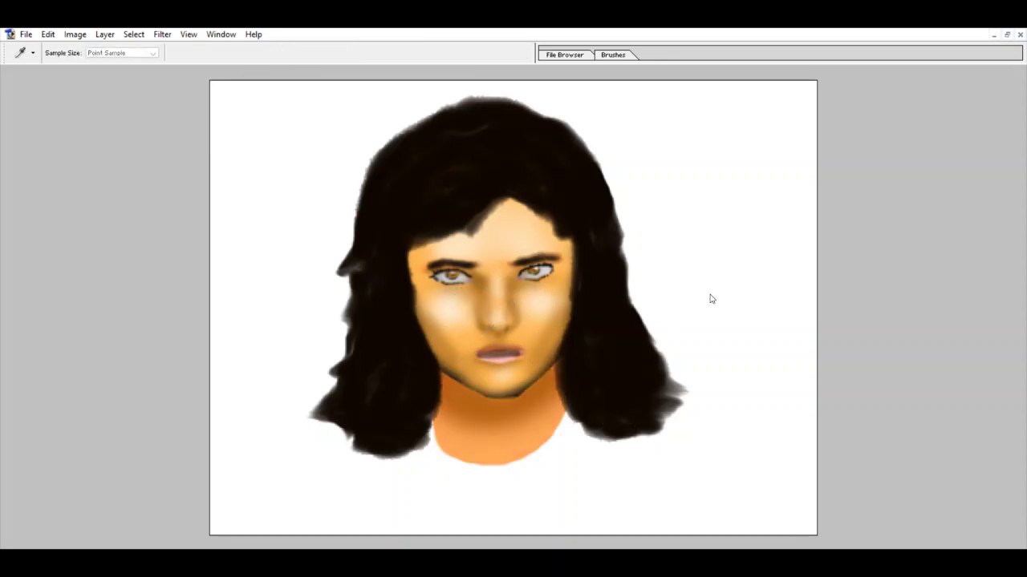
key("ctrl+z")
key("ctrl+z")
key("b")
left_click(534, 230, "alt")
left_click_drag(470, 440, 561, 453)
- Paint a green top below the neck and hair
key("i")
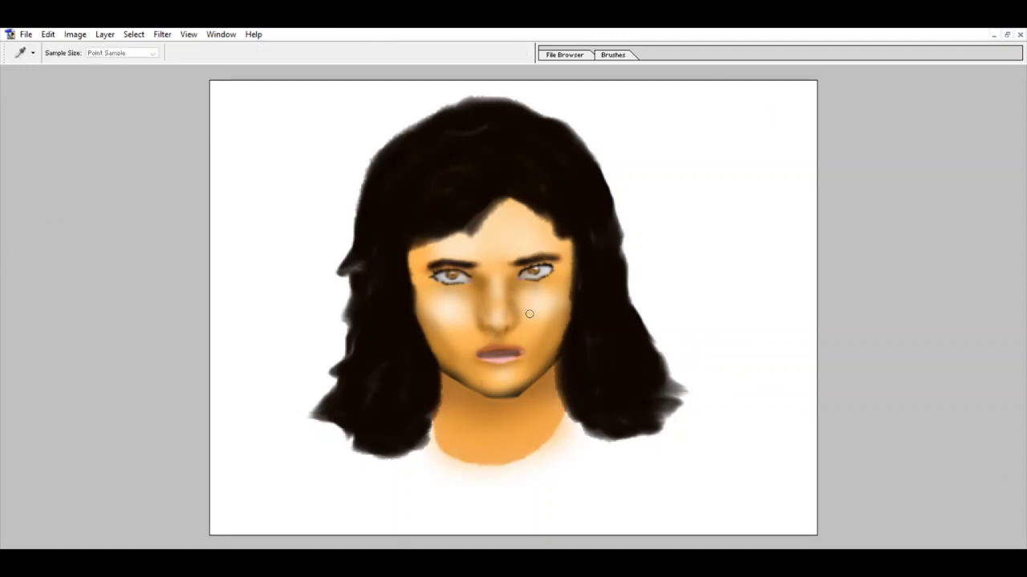
key("b")
mouse_move(368, 465)
left_mouse_down()
mouse_move(624, 500)
mouse_move(568, 514)
mouse_move(360, 428)
mouse_move(391, 527)
left_mouse_up()
key("0")
- Crop the canvas to a narrower portrait area
key("c")
left_click_drag(330, 81, 696, 536)
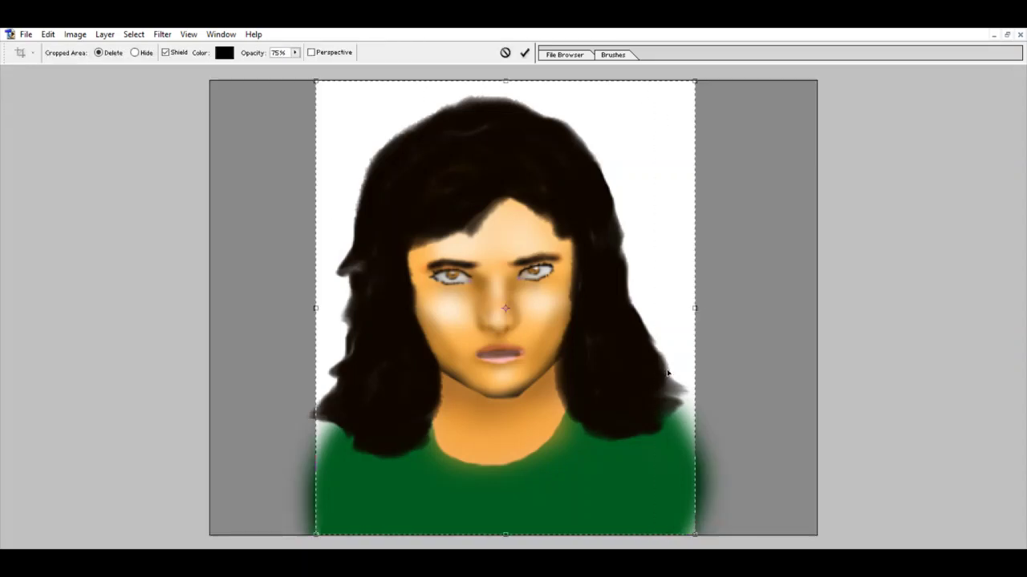
key("Return")
- Paint the white background light blue with a large brush
key("b")
key("i")
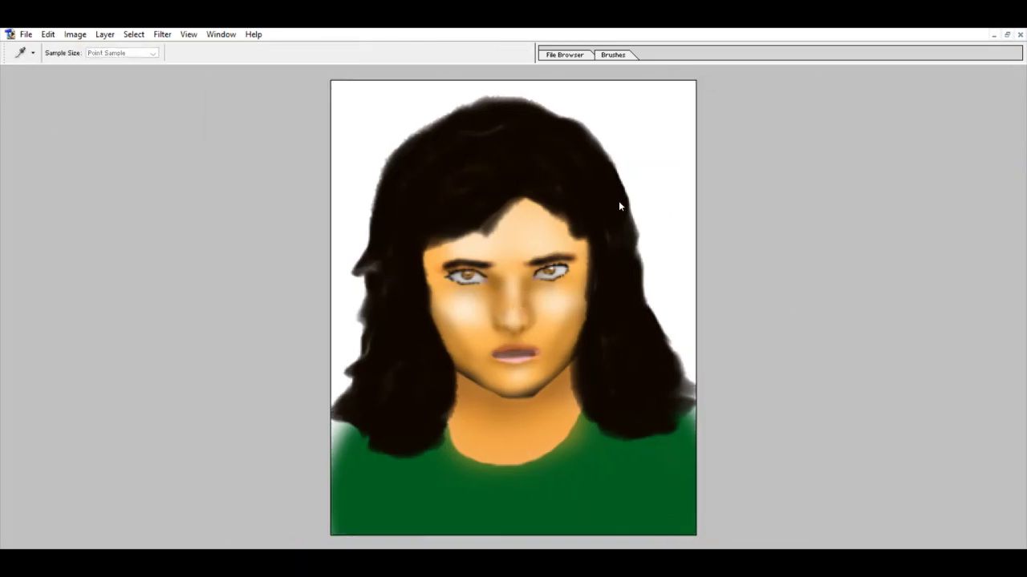
key("b")
mouse_move(630, 241)
left_mouse_down()
mouse_move(656, 133)
mouse_move(681, 90)
left_mouse_up()
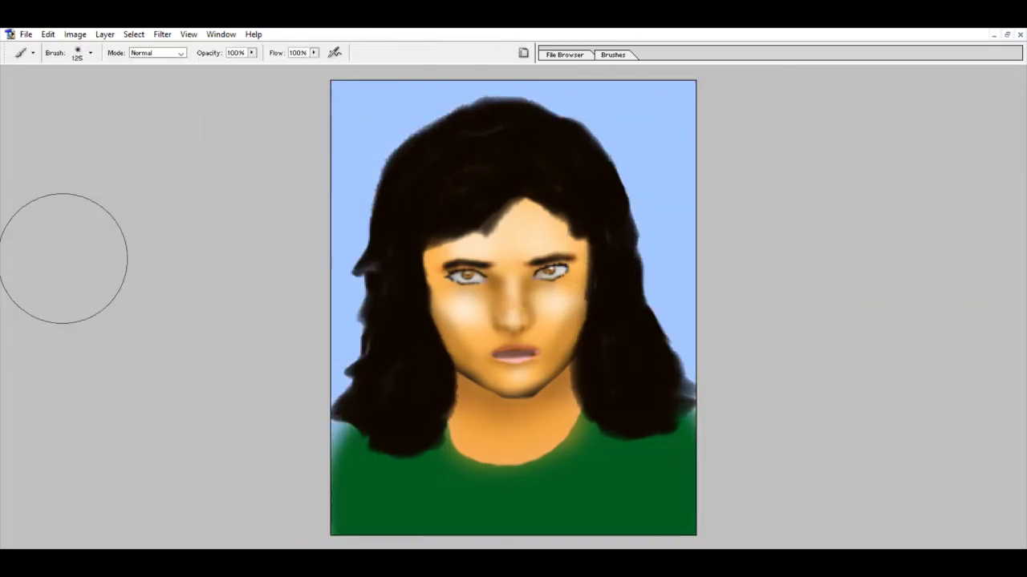
- Add yellow-white glows at the top left and behind the hair, then lower opacity to 40%
key("i")
key("b")
mouse_move(609, 112)
left_mouse_down()
mouse_move(442, 104)
mouse_move(508, 115)
left_mouse_up()
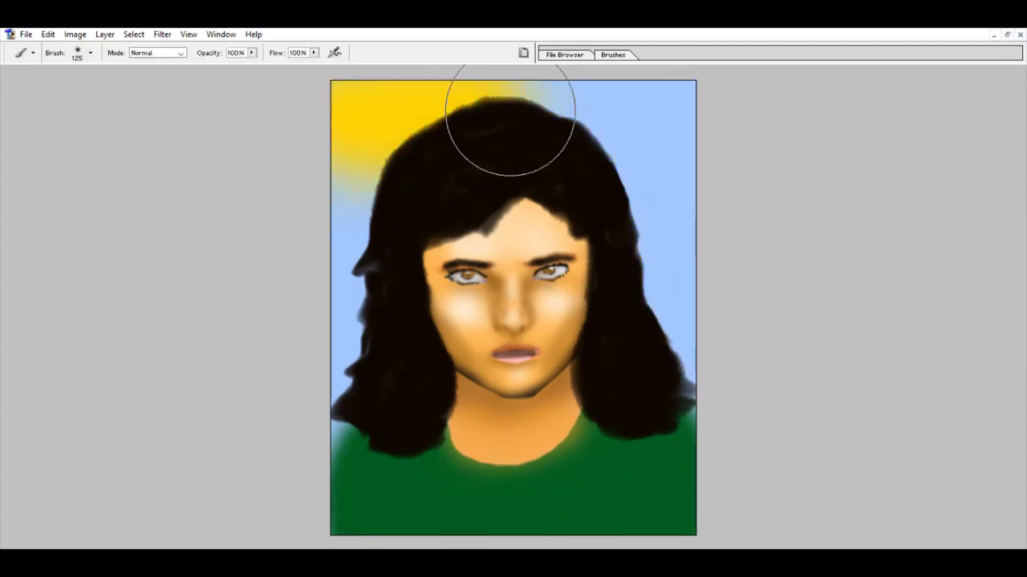
key("i")
key("b")
left_click_drag(417, 121, 485, 149)
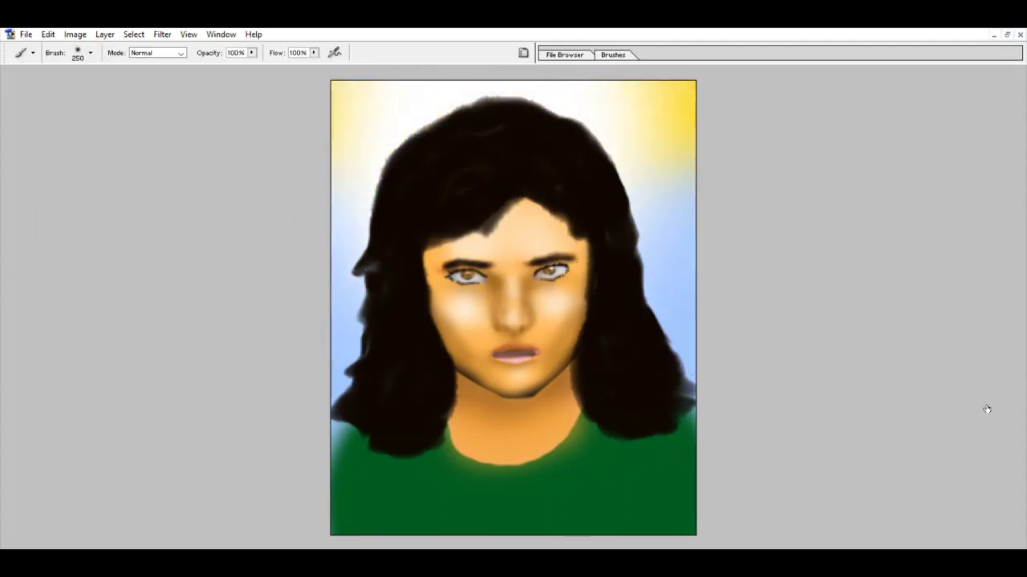
key("4")
key("bracketleft")
key("bracketleft")
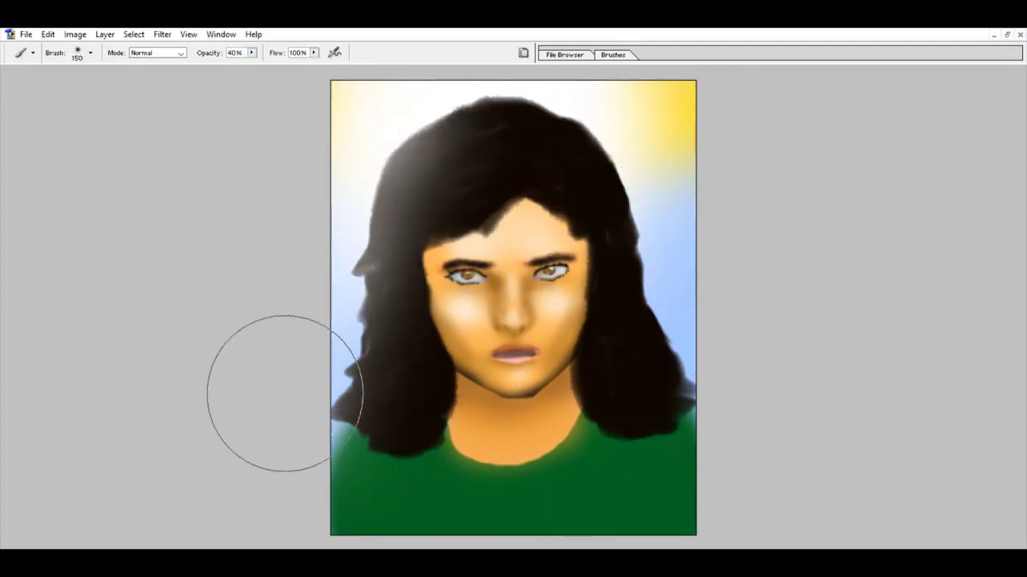
- With a smaller brush at 15% opacity, warm the black hair toward brown
key("ctrl+alt+z")
key("ctrl+alt+z")
left_click_drag(401, 353, 425, 252)
key("ctrl+z")
key("bracketleft")
key("bracketleft")
key("bracketleft")
key("1")
key("5")
key("i")
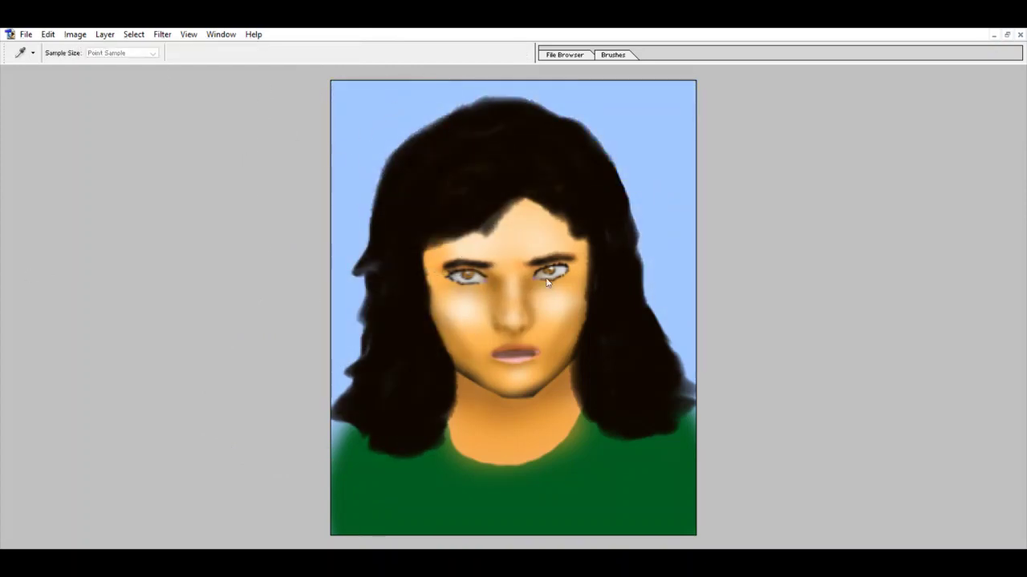
key("b")
left_click_drag(443, 168, 390, 357)
- Brush more brown over the hair and burn the midtone shadow along the jaw
left_click_drag(609, 353, 642, 385)
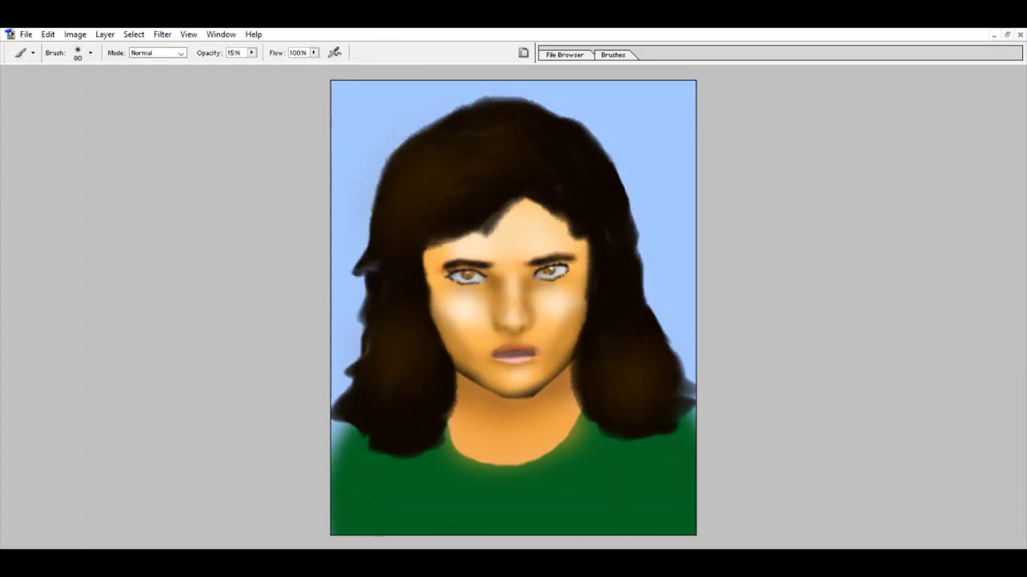
key("o")
key("shift+o")
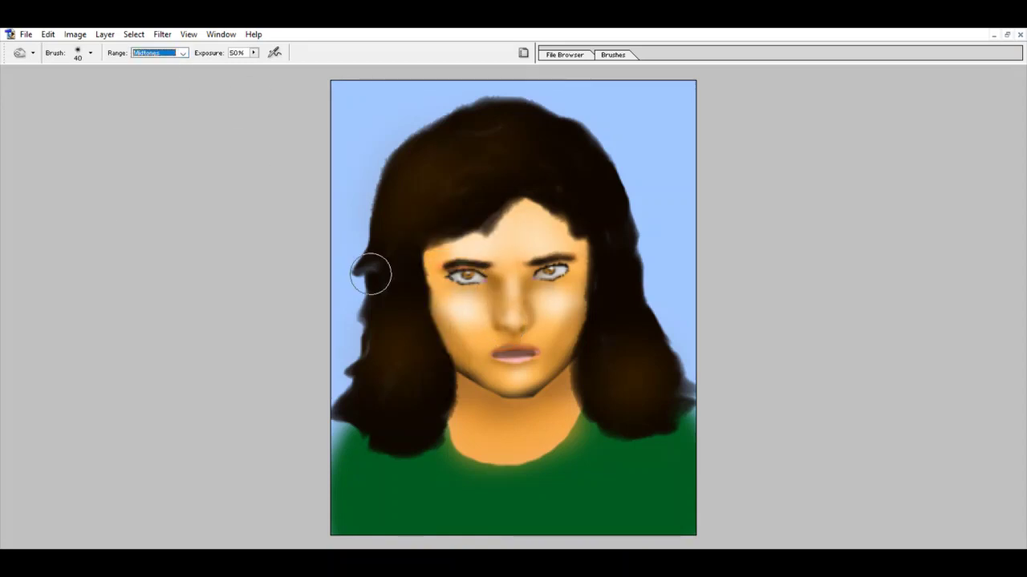
key("Up")
left_click_drag(481, 383, 553, 389)
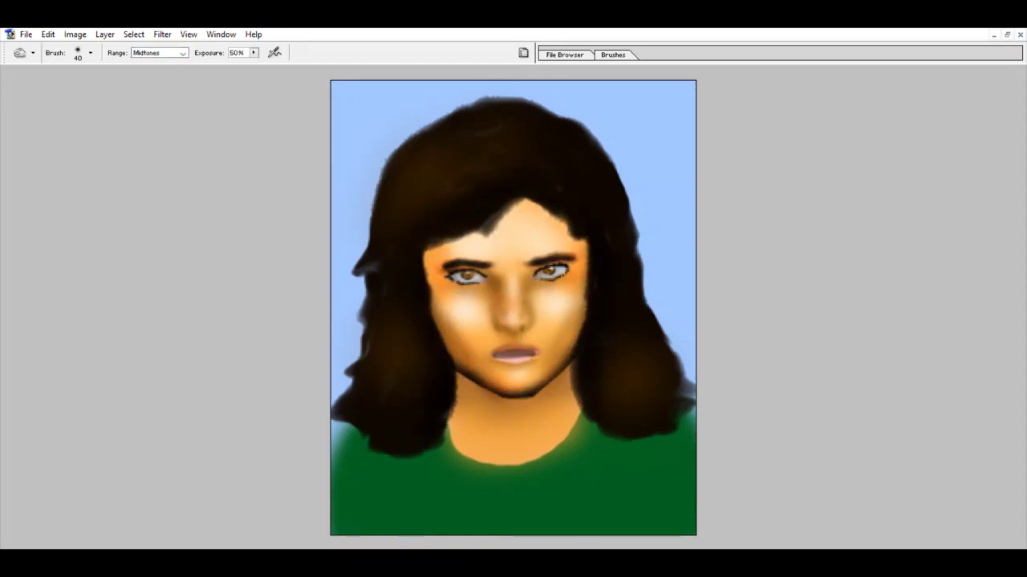
- Paint brown wedges filling both bottom corners at 100% opacity
key("l")
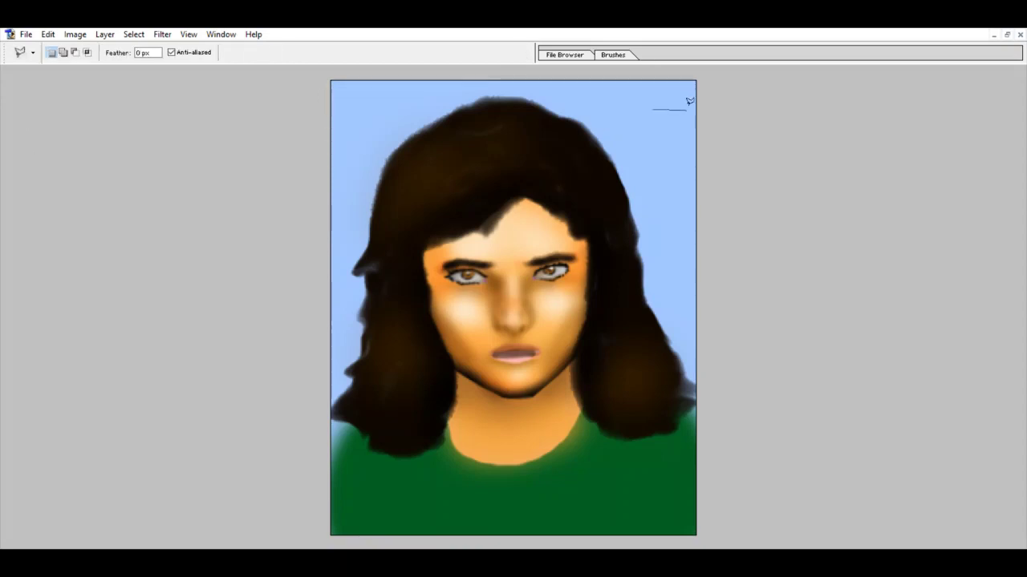
key("b")
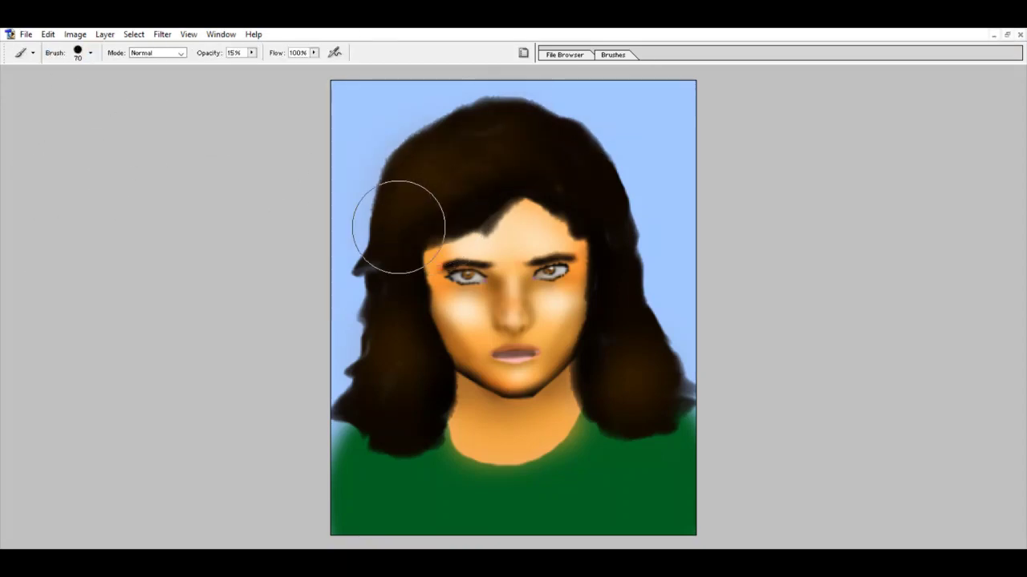
key("0")
left_click_drag(303, 171, 585, 149)
key("ctrl+z")
left_click_drag(353, 437, 355, 530)
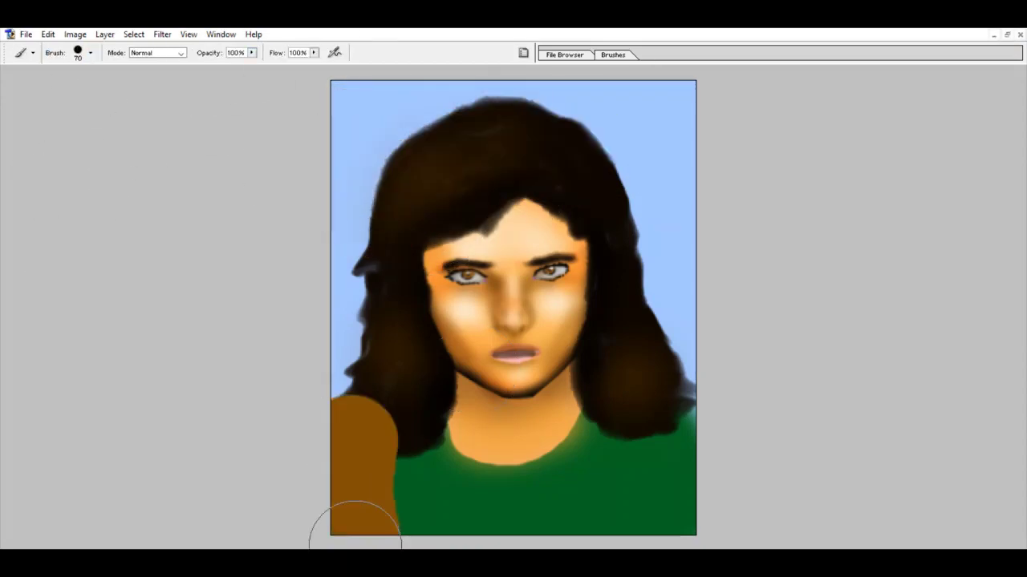
key("ctrl+z")
left_click_drag(690, 465, 581, 534)
left_click_drag(337, 465, 485, 533)
left_click(665, 107)
key("ctrl+z")
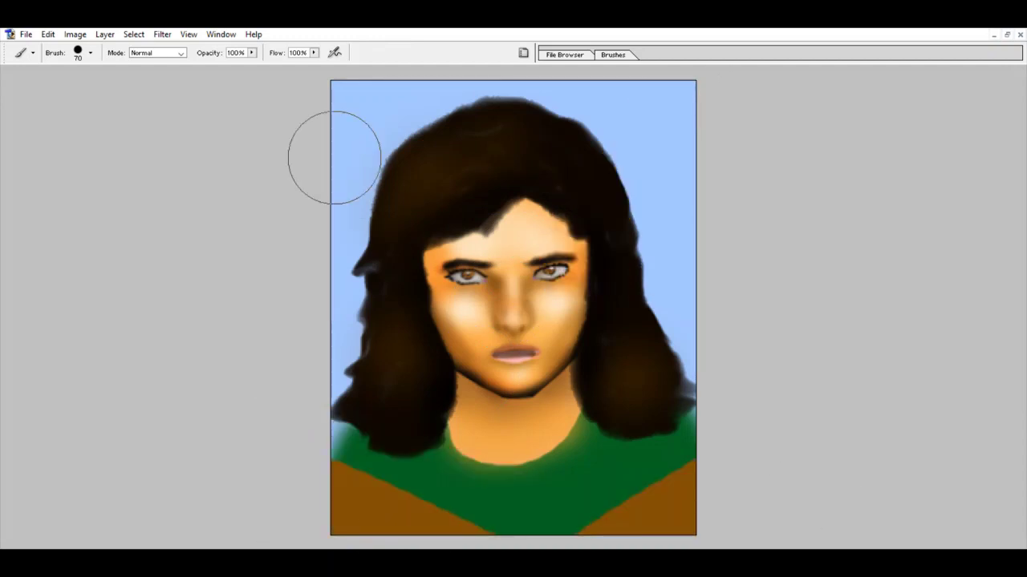